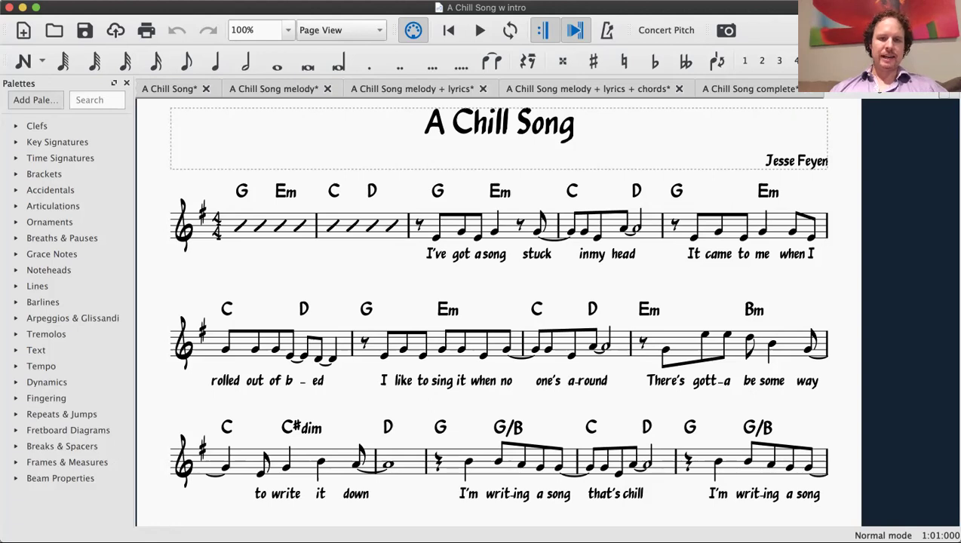
Add a right (end) repeat sign to the barline closing the two-measure slash intro.
left_click(408, 224)
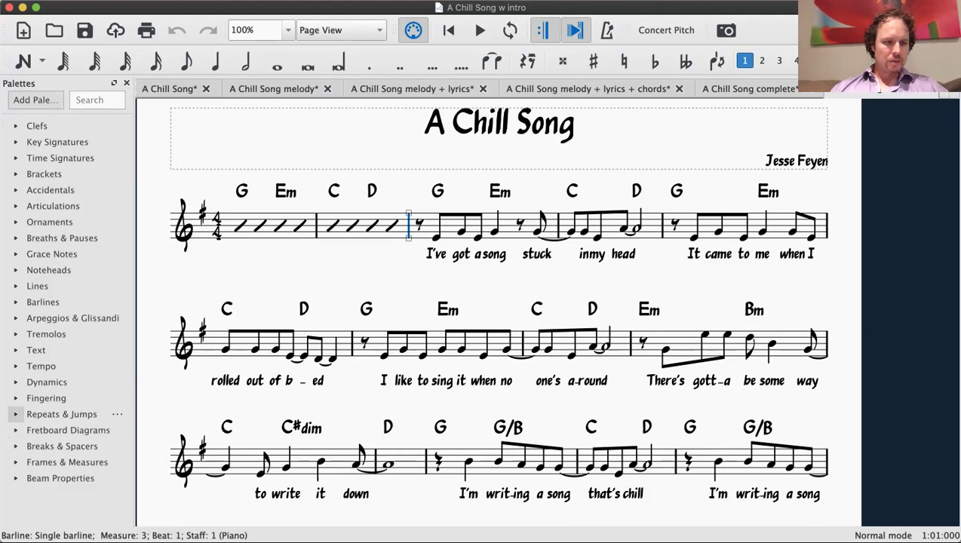
left_click(15, 415)
scroll(95, 363, "down", 4)
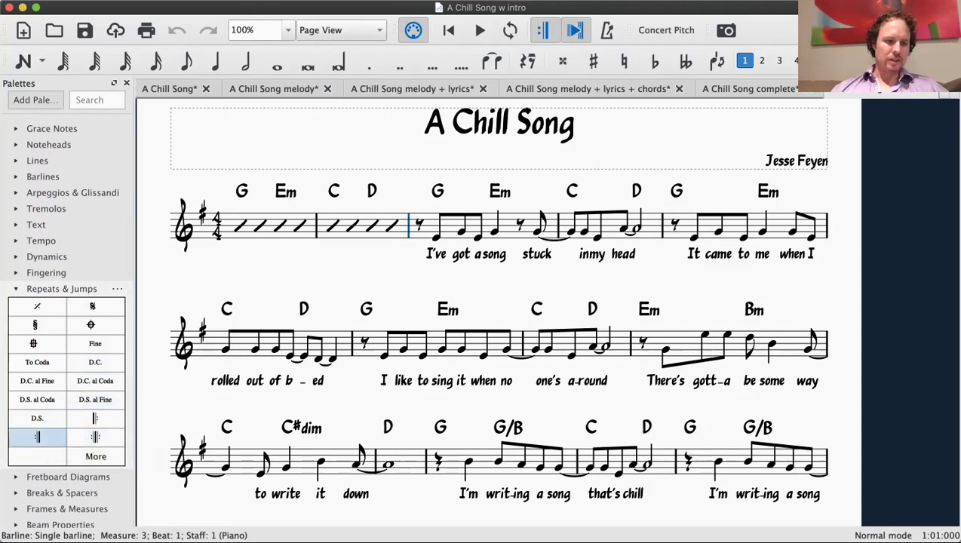
left_click(37, 438)
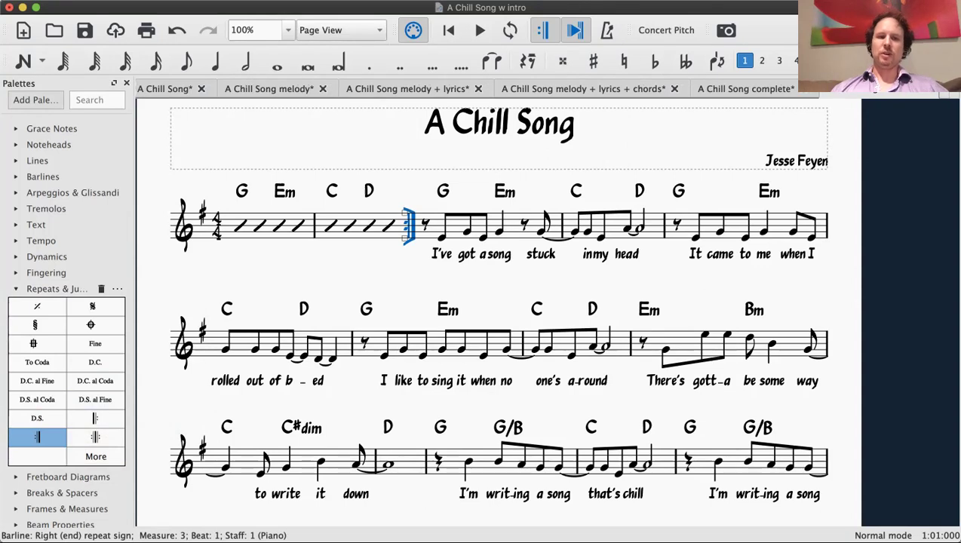
key("Escape")
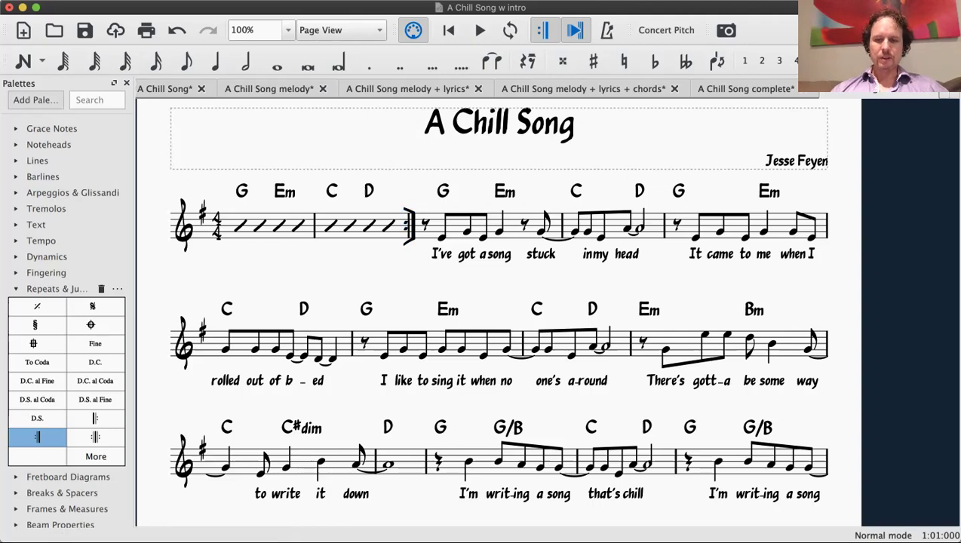
Add a right (end) repeat sign to the barline after the final "that's chill", at the end of the fourth staff line.
scroll(497, 300, "down", 1)
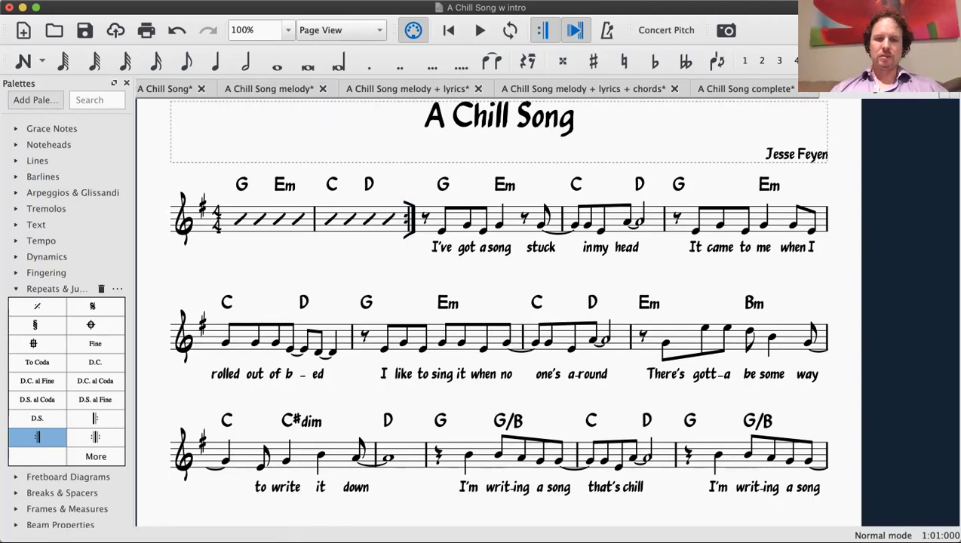
scroll(498, 310, "down", 5)
scroll(498, 309, "down", 10)
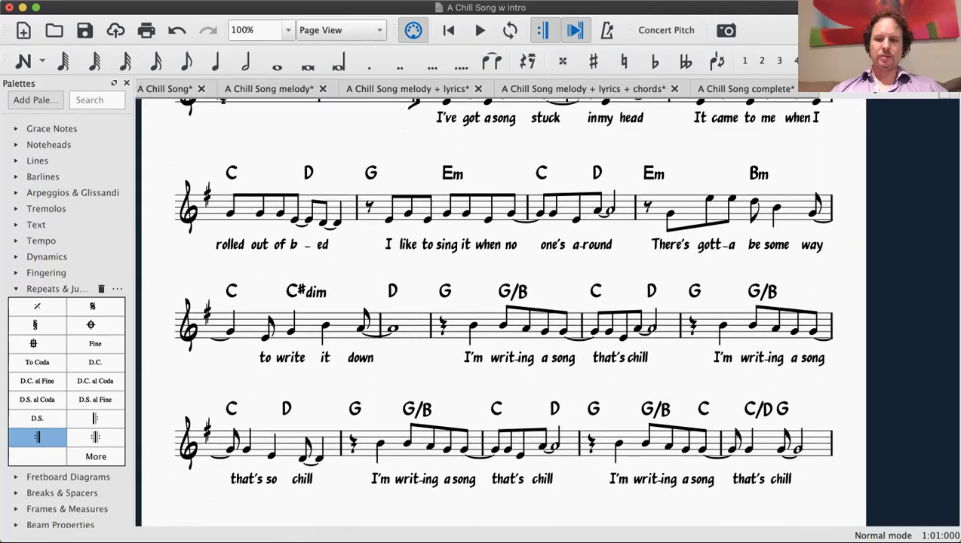
scroll(498, 310, "down", 2)
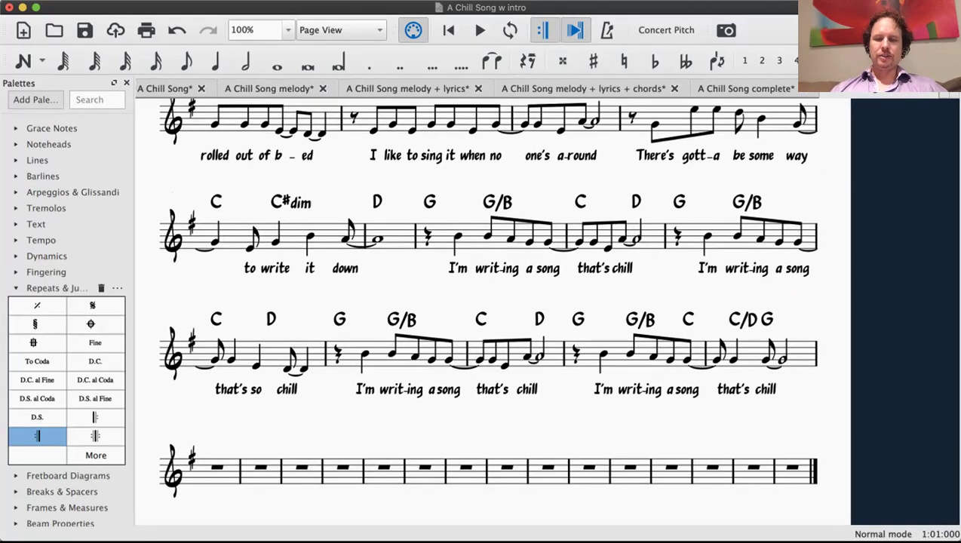
scroll(498, 309, "up", 6)
scroll(498, 309, "up", 5)
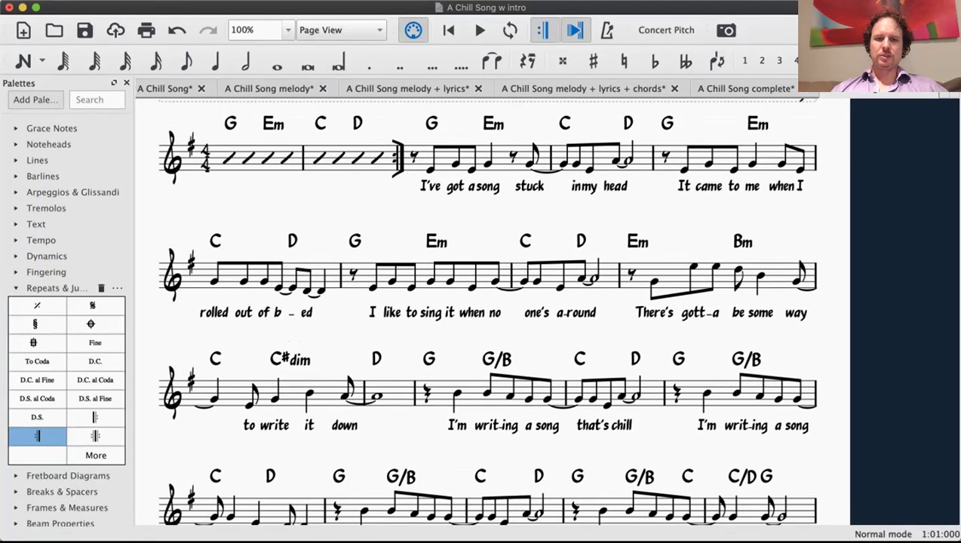
scroll(498, 310, "down", 7)
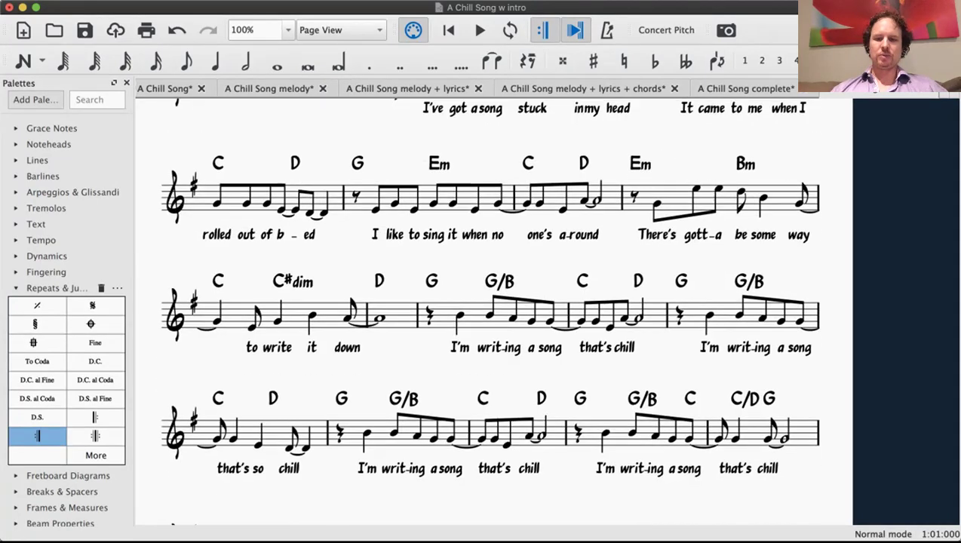
scroll(498, 309, "up", 6)
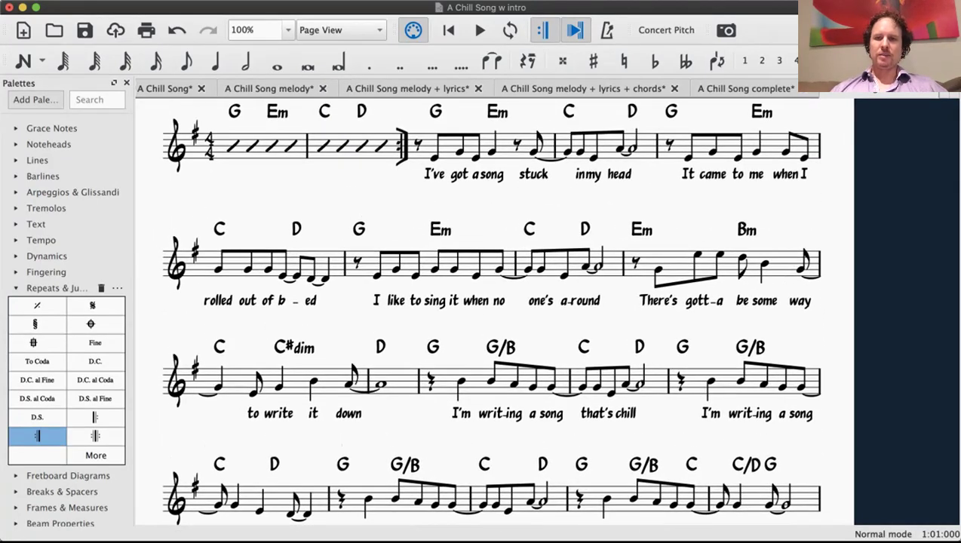
scroll(498, 310, "down", 5)
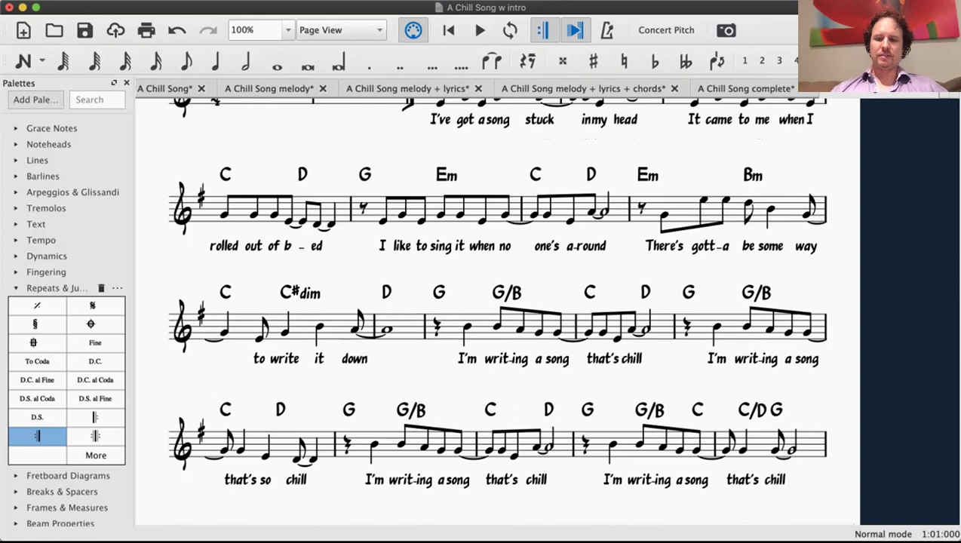
left_click(825, 445)
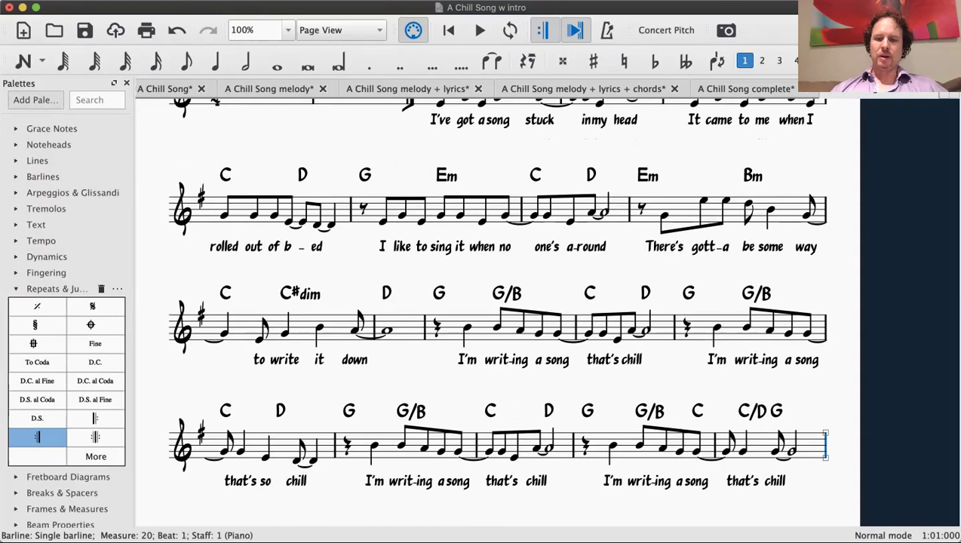
scroll(511, 310, "up", 3)
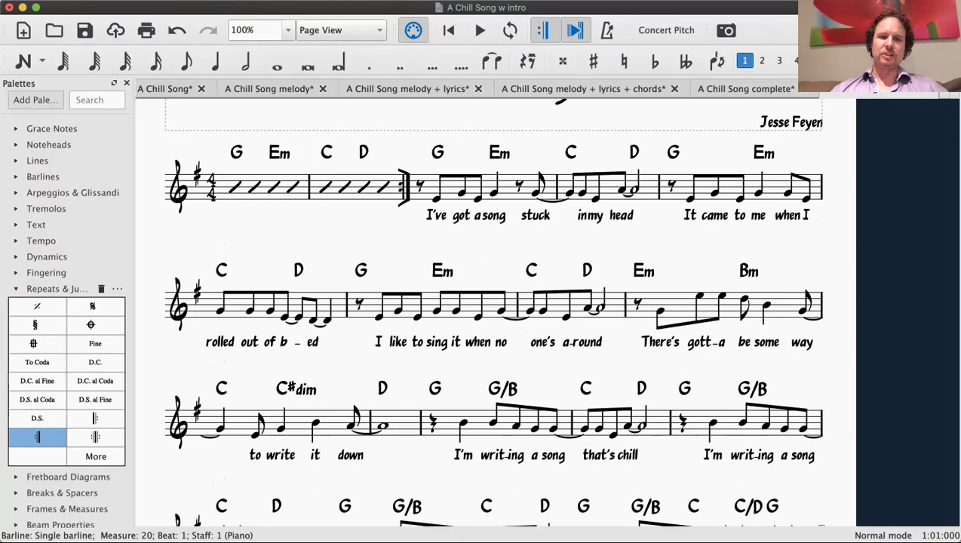
scroll(494, 316, "down", 5)
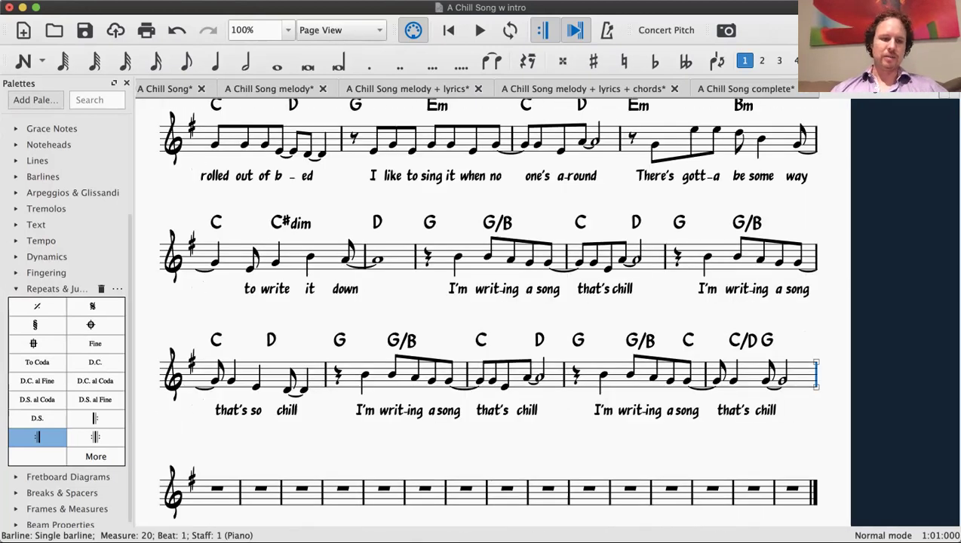
double_click(37, 437)
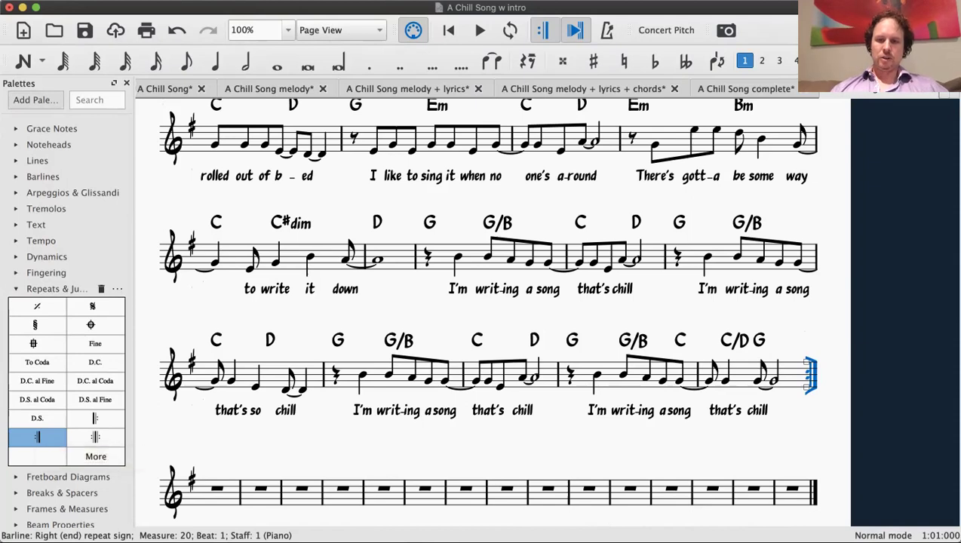
key("Escape")
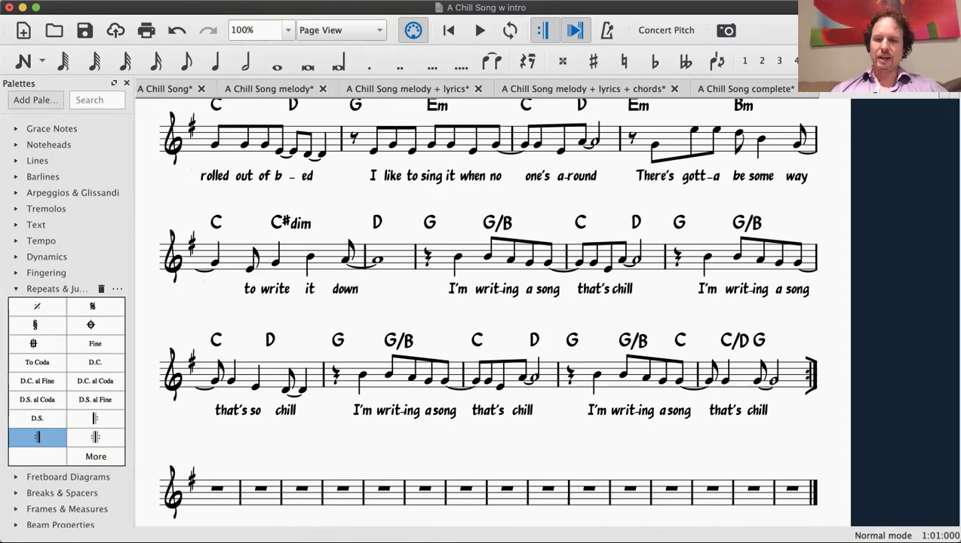
Examine the score between the intro's repeat sign and the final repeat sign to check which section the final repeat covers.
scroll(504, 311, "up", 5)
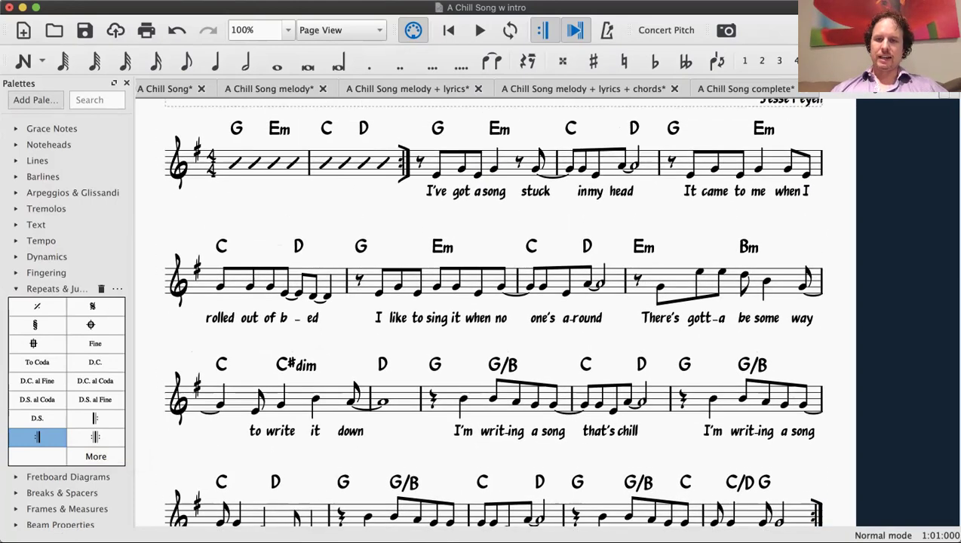
scroll(490, 311, "up", 2)
scroll(490, 311, "down", 2)
scroll(490, 310, "up", 2)
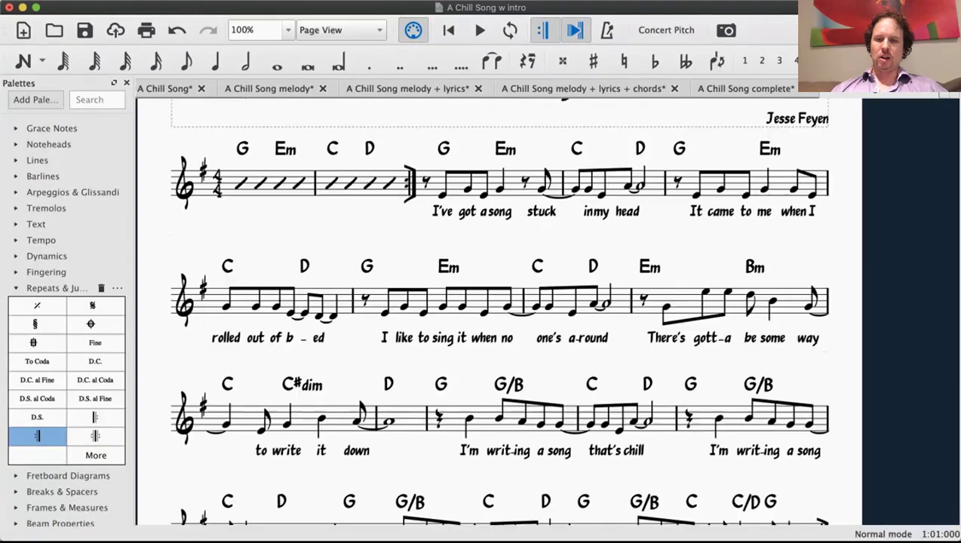
scroll(498, 311, "up", 2)
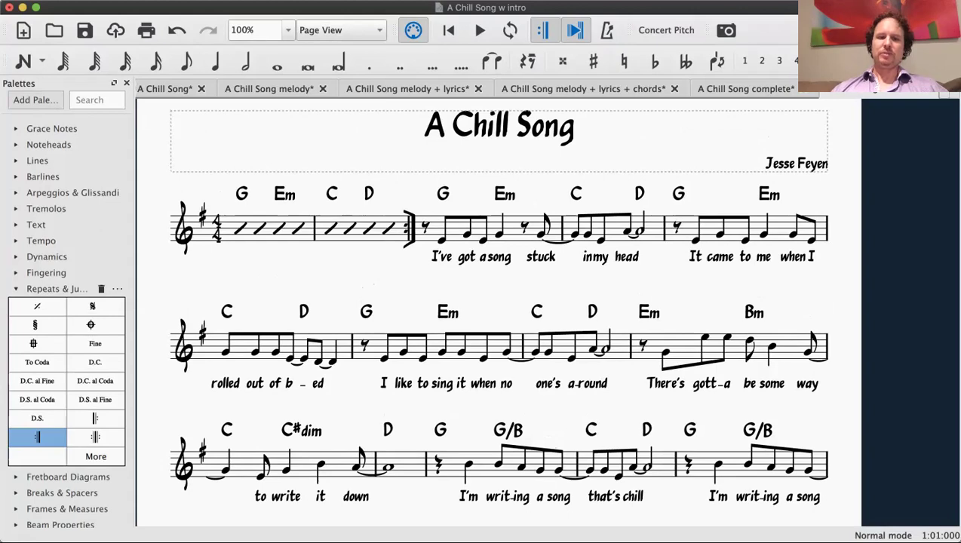
scroll(496, 312, "down", 2)
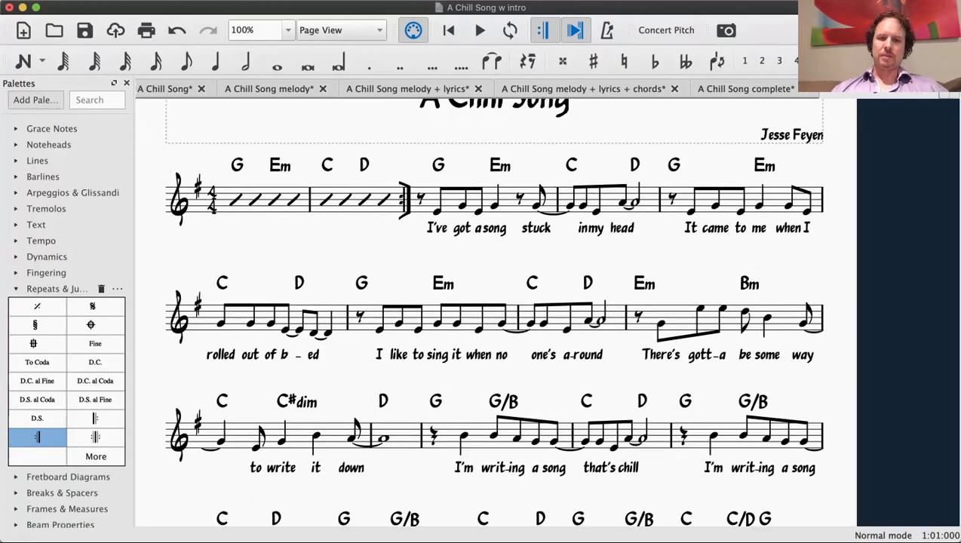
scroll(496, 312, "down", 5)
scroll(496, 312, "up", 5)
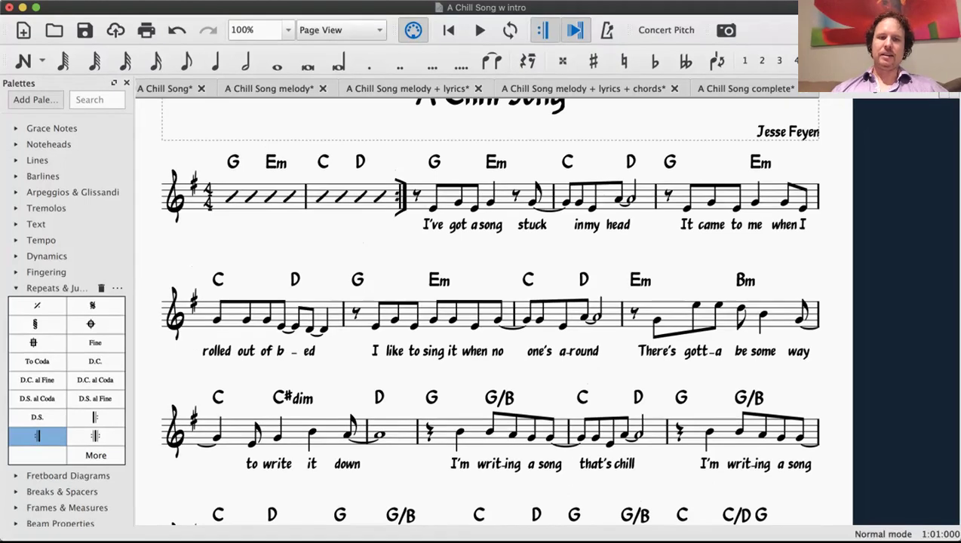
scroll(497, 312, "down", 5)
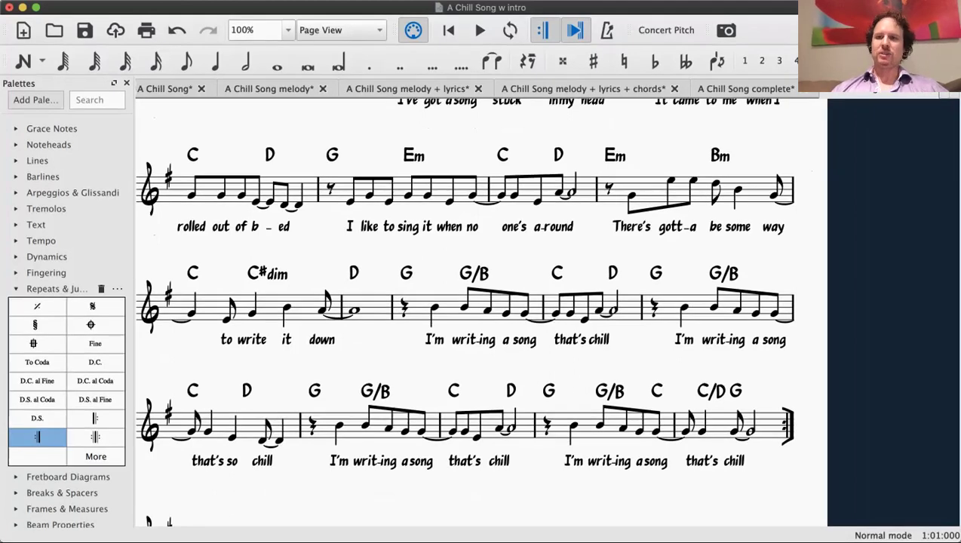
scroll(467, 309, "up", 5)
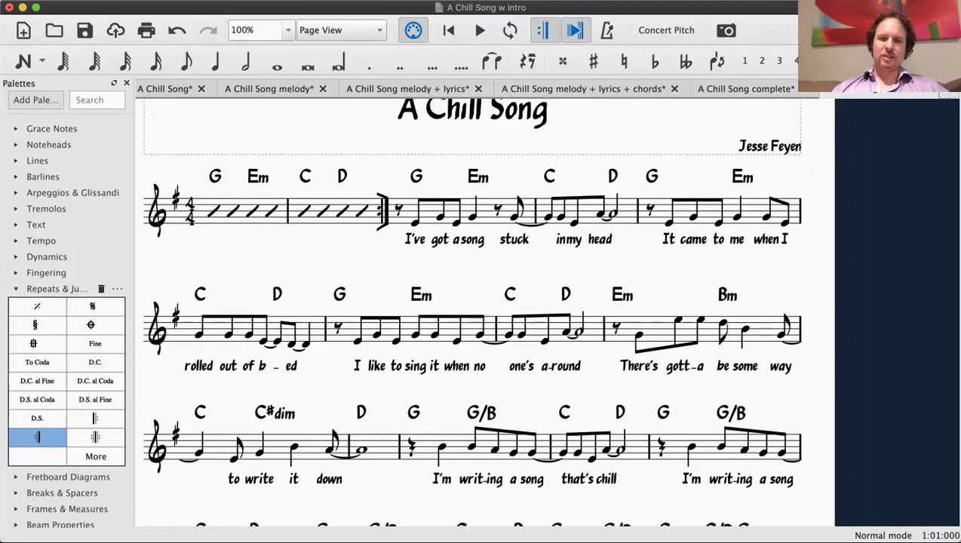
Add a left (start) repeat sign at the intro's closing barline, where the verse begins with "I've got a song".
left_click(382, 212)
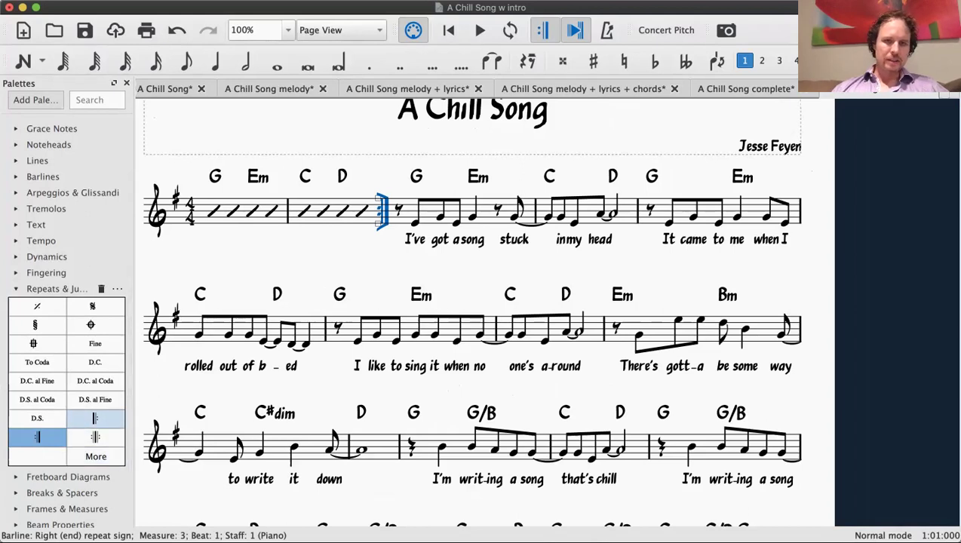
left_click(96, 418)
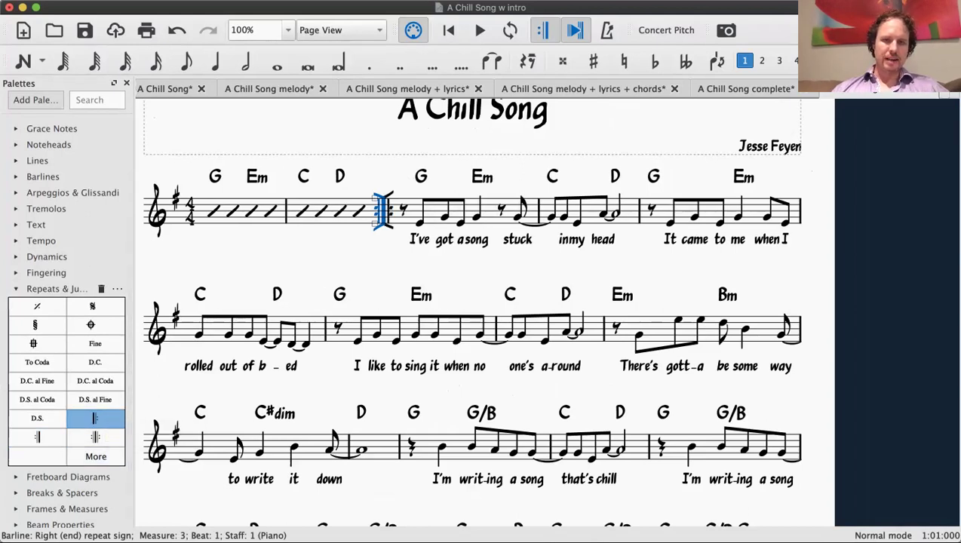
key("Escape")
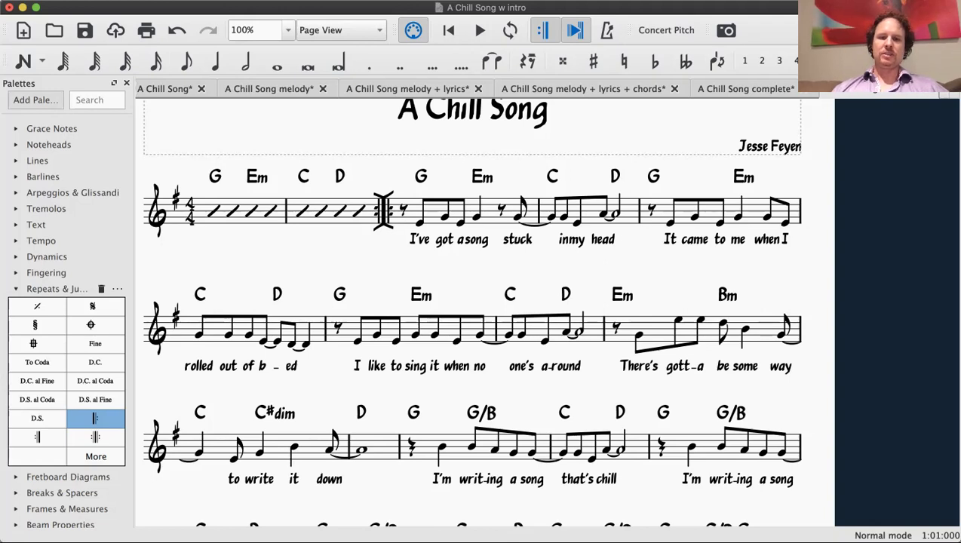
Delete the left (start) repeat sign at the beginning of measure 3, keeping the intro's end repeat sign.
scroll(468, 310, "down", 5)
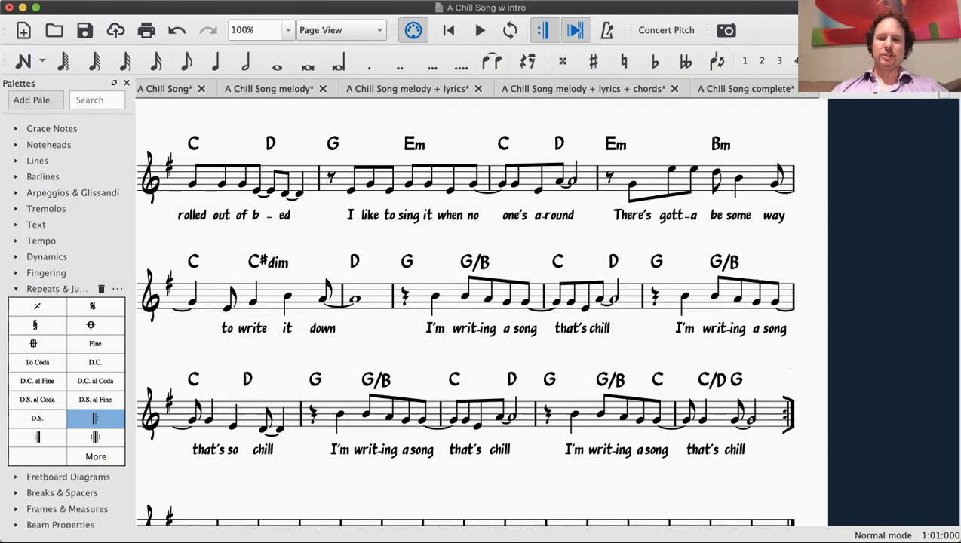
scroll(480, 311, "up", 6)
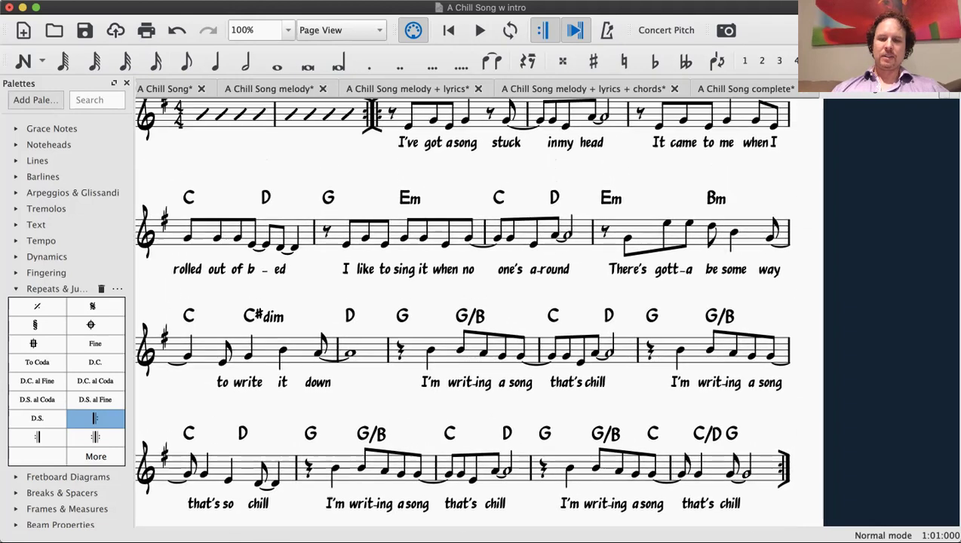
left_click(391, 240)
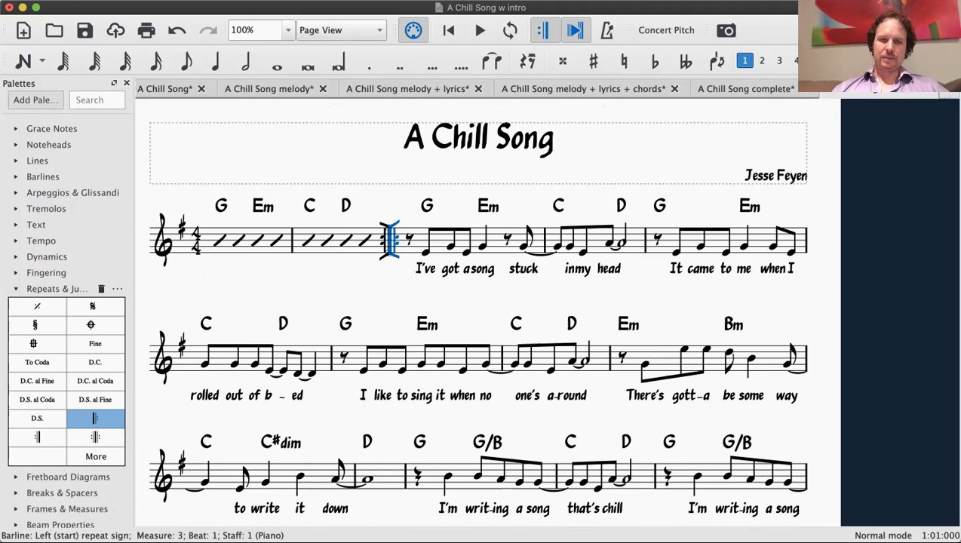
key("Escape")
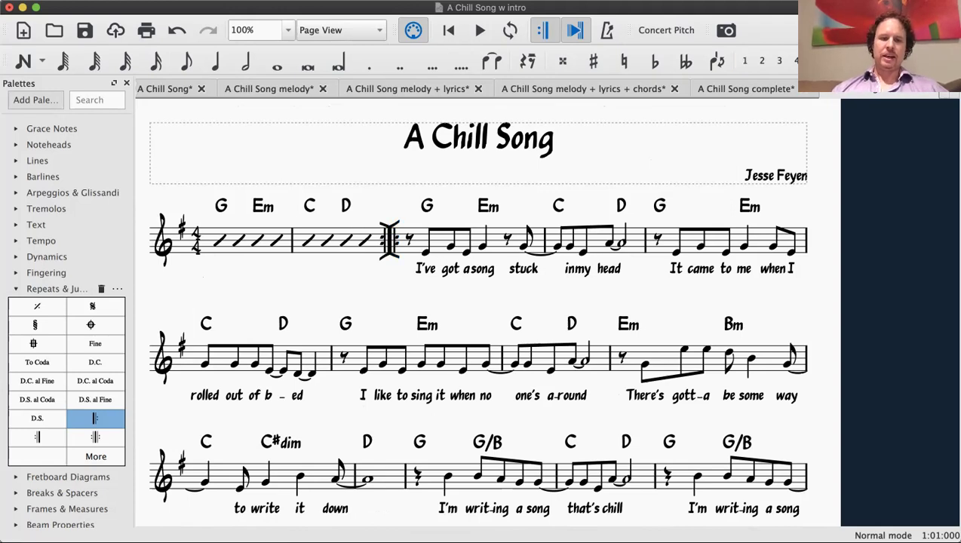
left_click(389, 240)
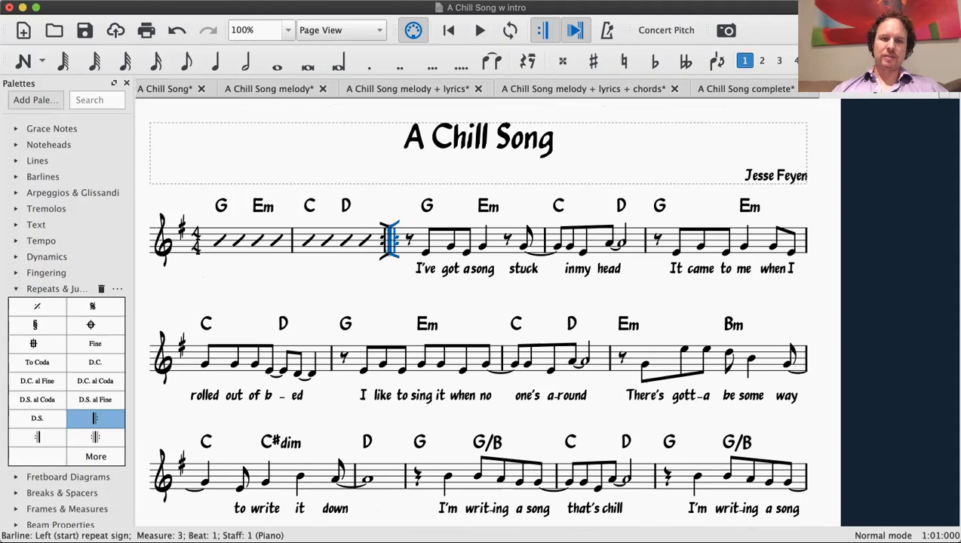
key("Delete")
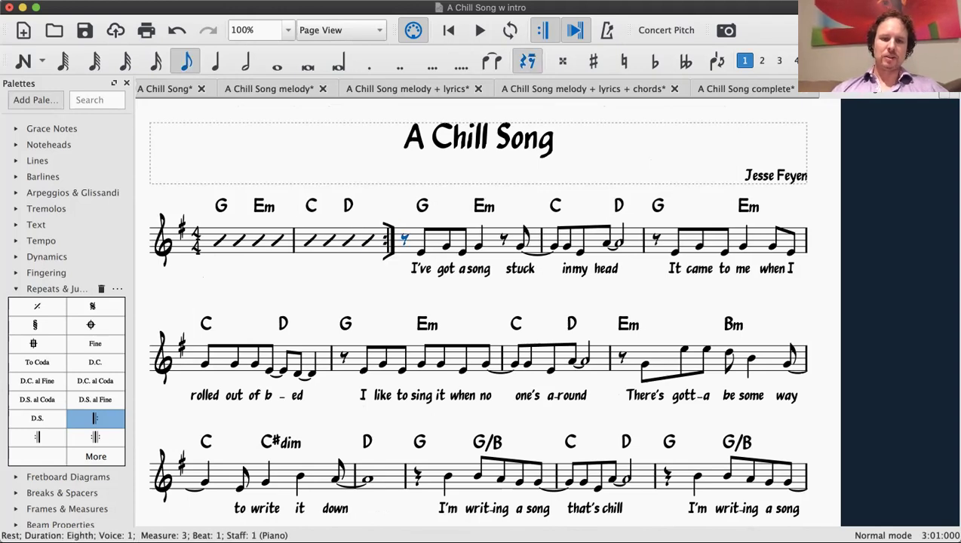
Reapply the left (start) repeat sign at the intro's end-repeat barline so the verse repeat starts at measure 3.
left_click(420, 269)
scroll(420, 270, "down", 1)
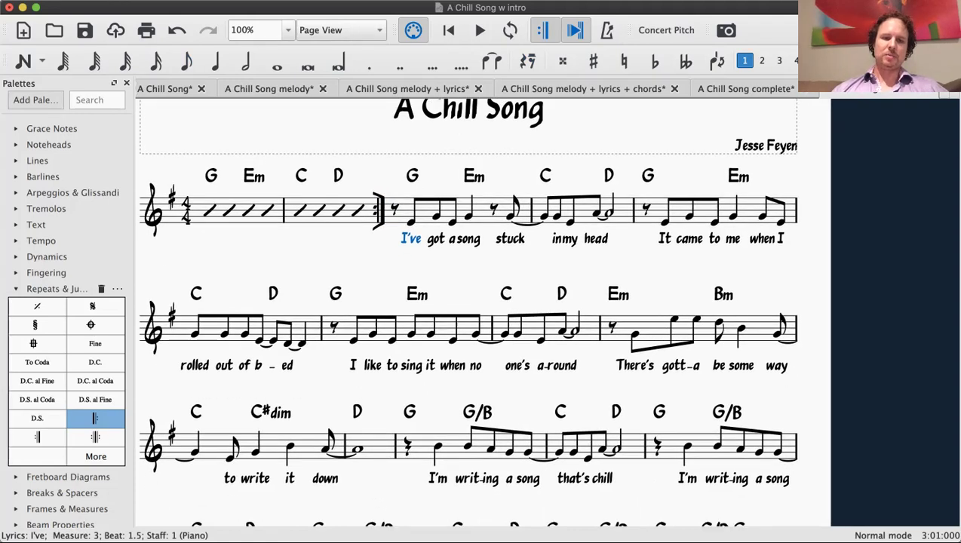
left_click(378, 212)
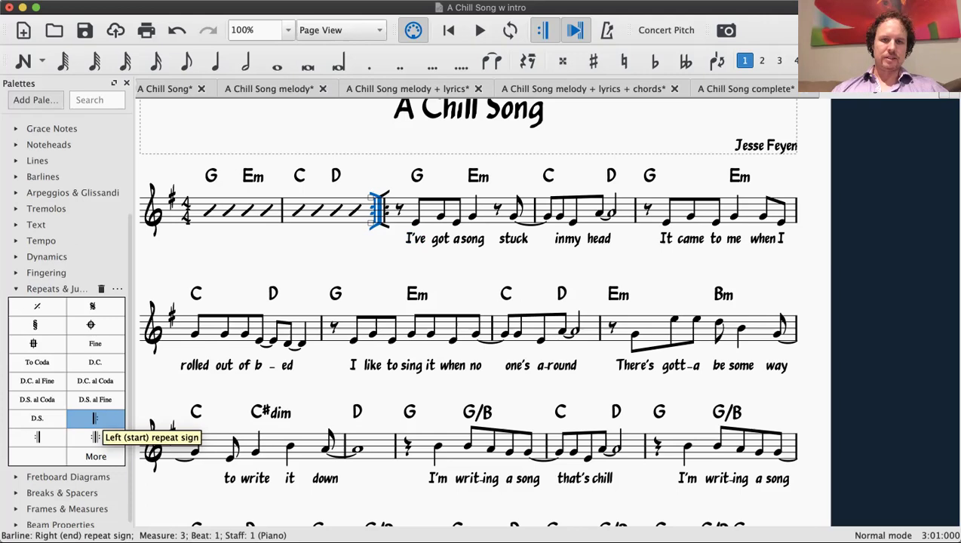
left_click(95, 420)
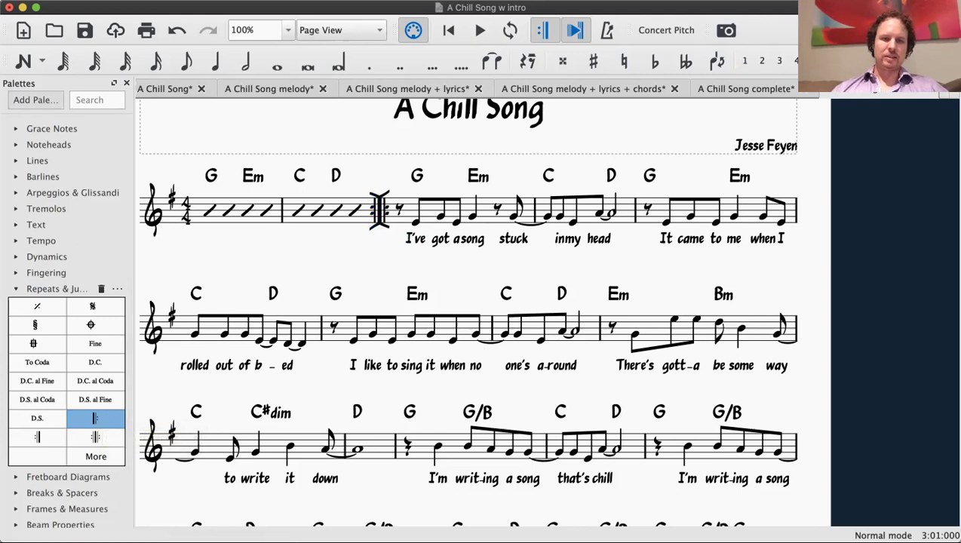
Remove the left (start) repeat sign from measure 3 and add one where the chorus begins, before the first "I'm writing a song".
left_click(95, 420)
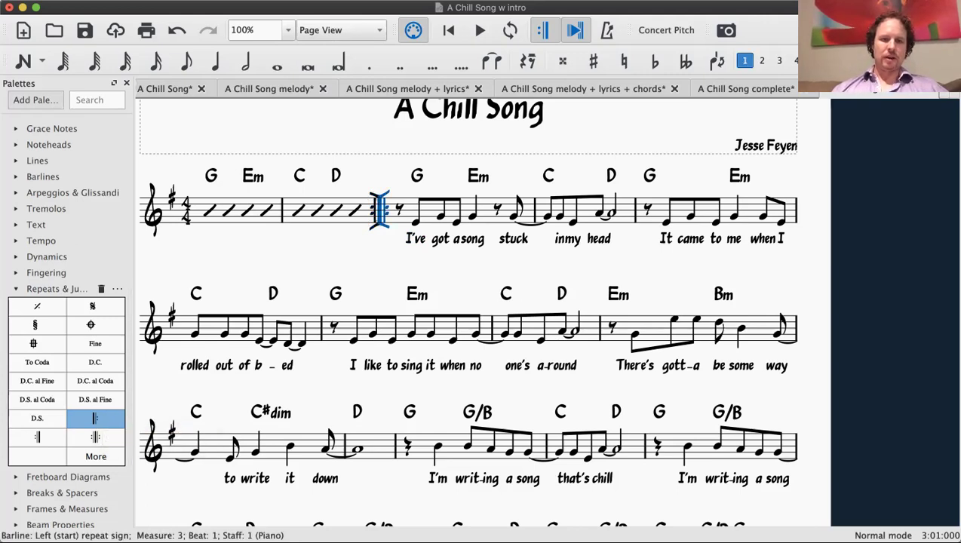
key("super+z")
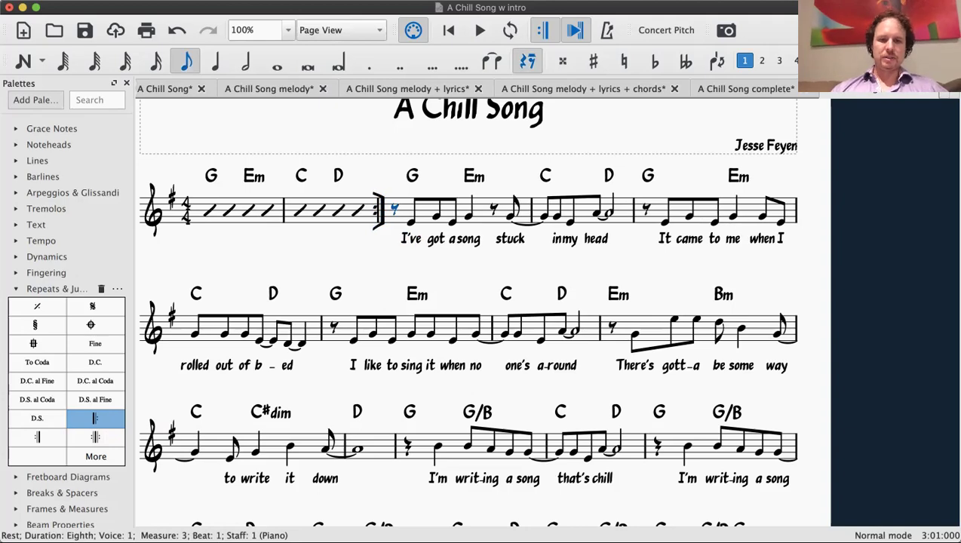
scroll(475, 309, "down", 5)
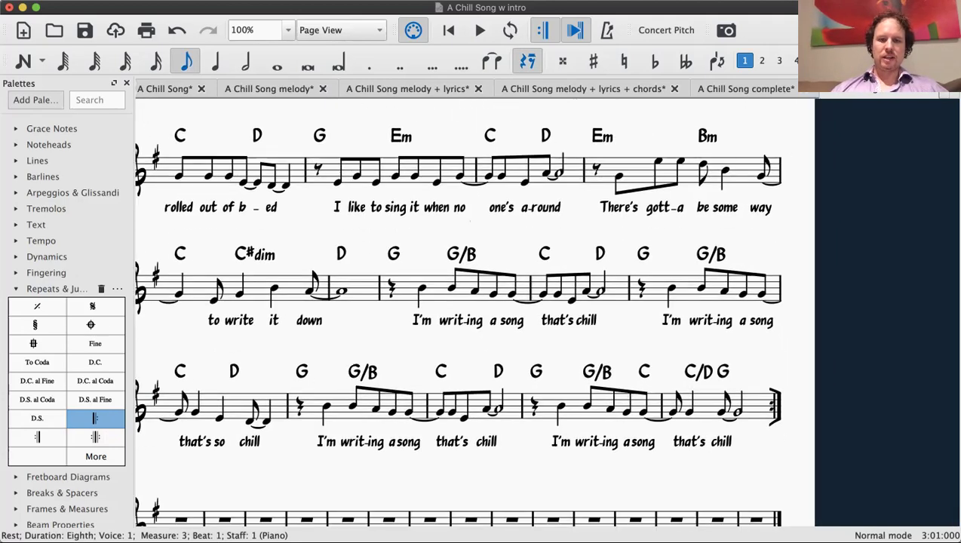
scroll(475, 309, "left", 2)
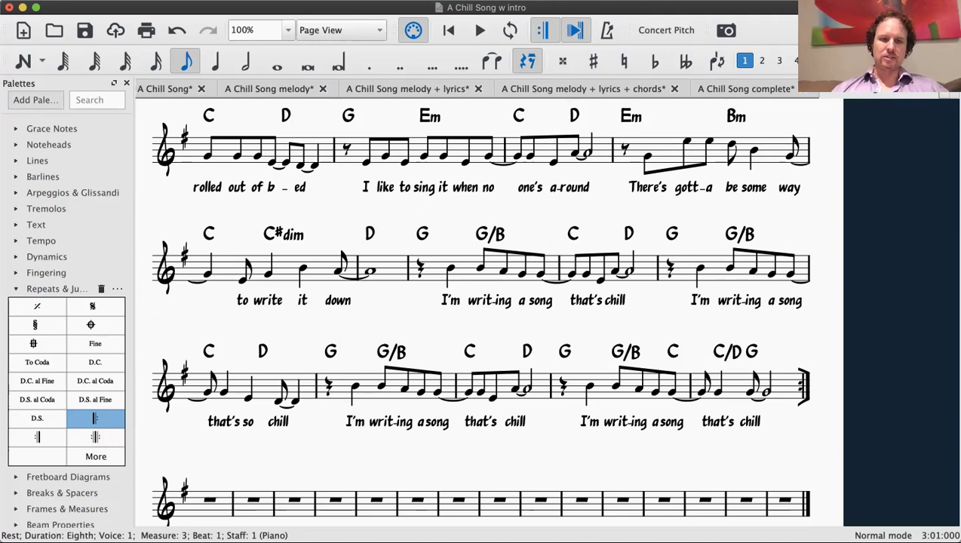
left_click(408, 268)
double_click(95, 418)
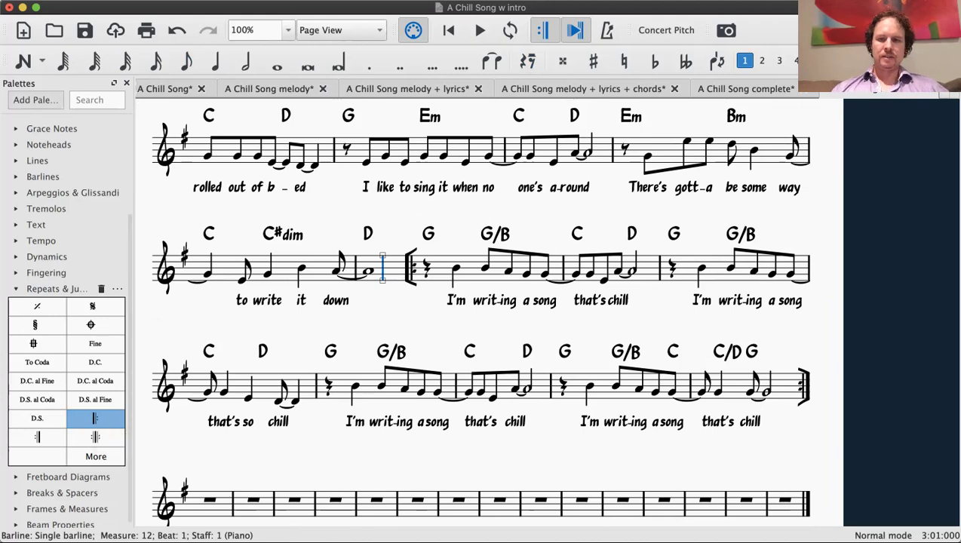
Select the two intro measures to review the section covered by the first end repeat sign.
scroll(476, 309, "up", 5)
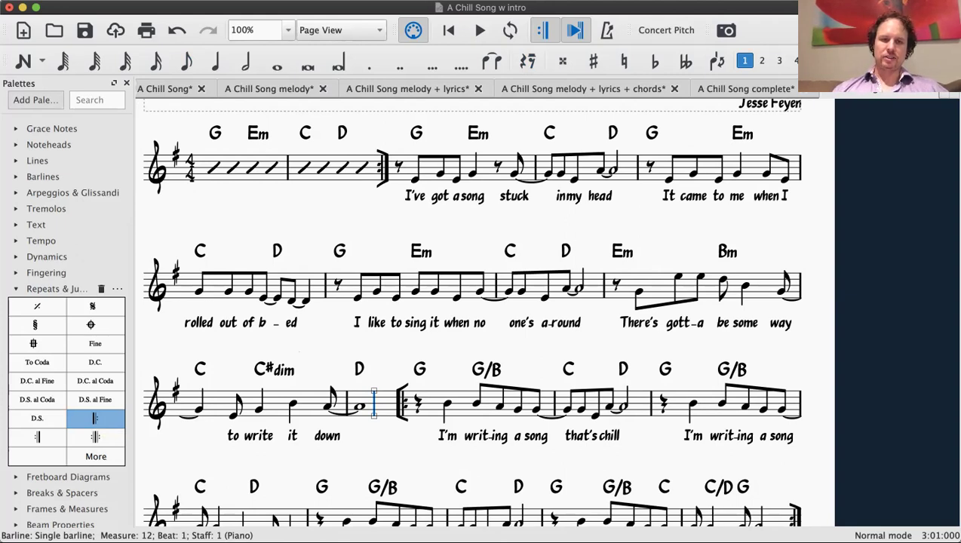
left_click(271, 167)
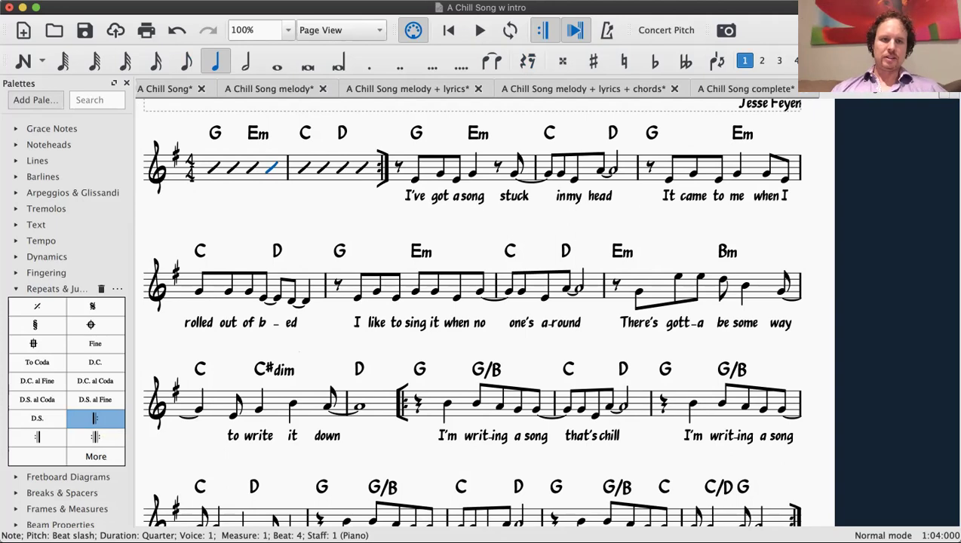
left_click(262, 173)
key("ctrl+shift+Right")
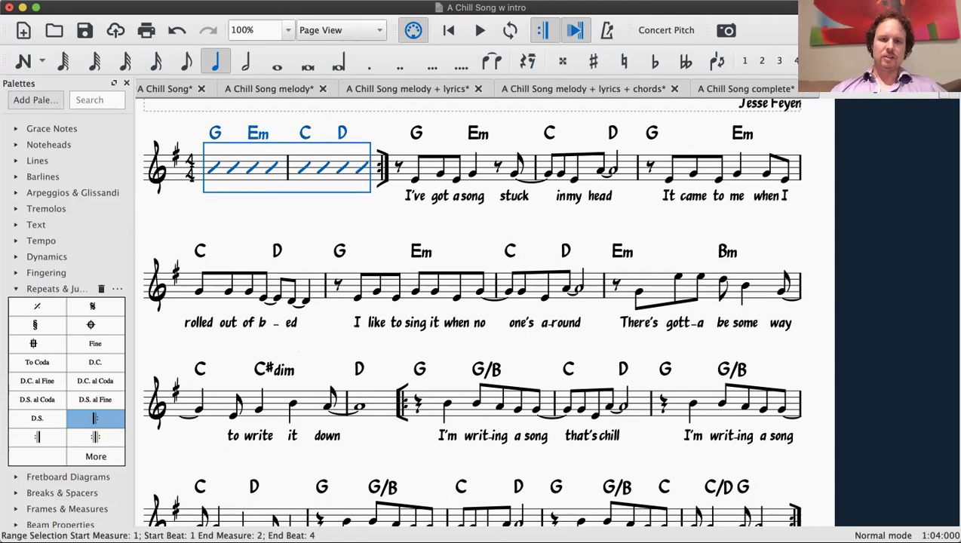
key("Escape")
Select the chorus measures 12 to 19 and inspect the start and end repeat signs that enclose them.
scroll(483, 302, "down", 5)
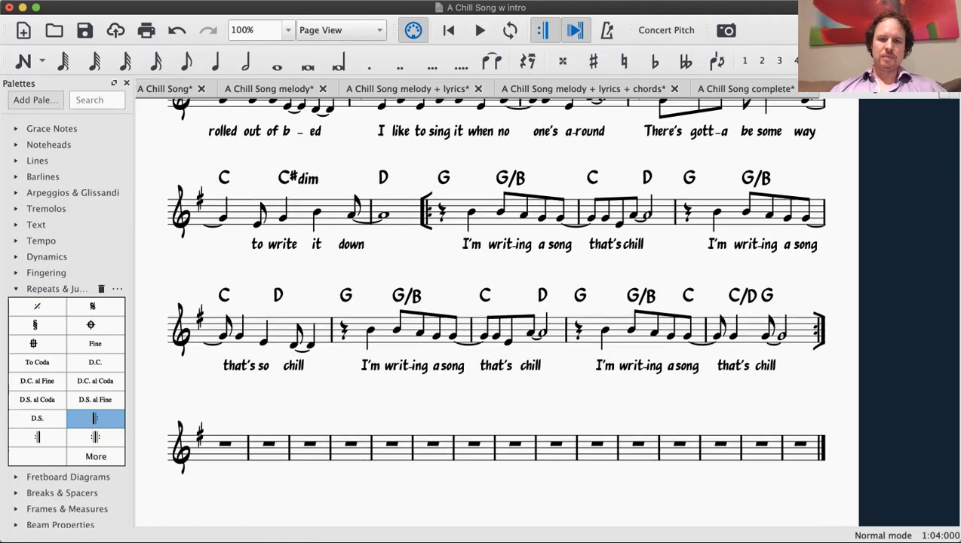
left_click(471, 214)
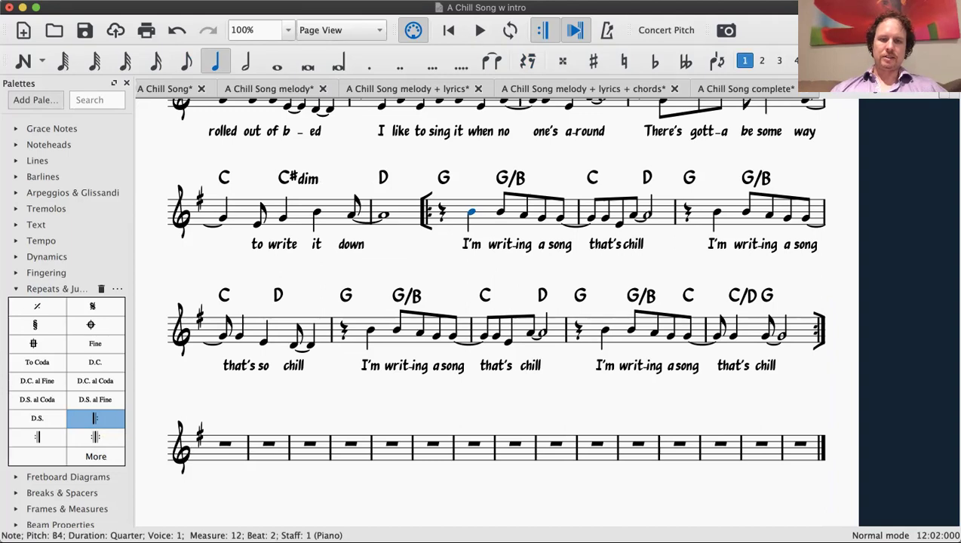
key("Escape")
left_click(457, 214)
left_click(782, 335, "shift")
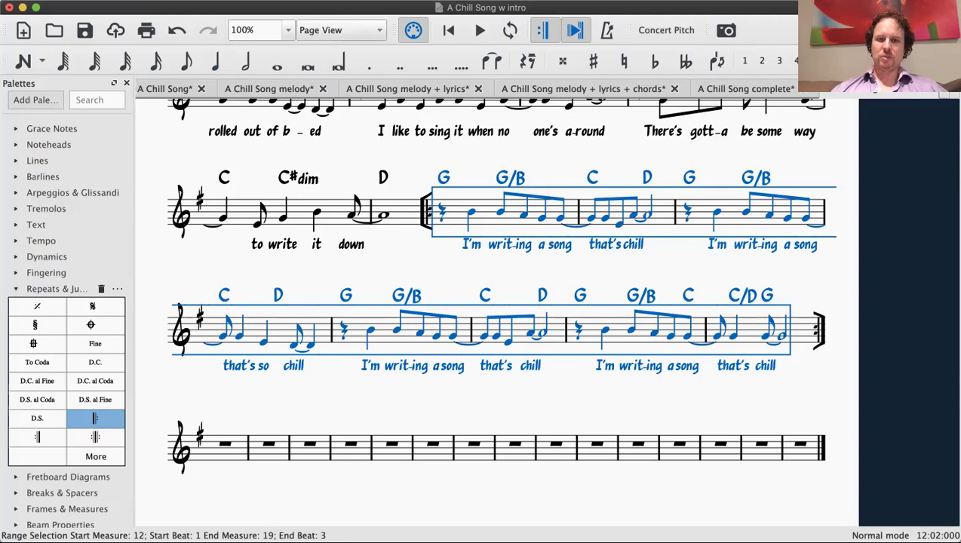
key("Escape")
left_click(819, 331)
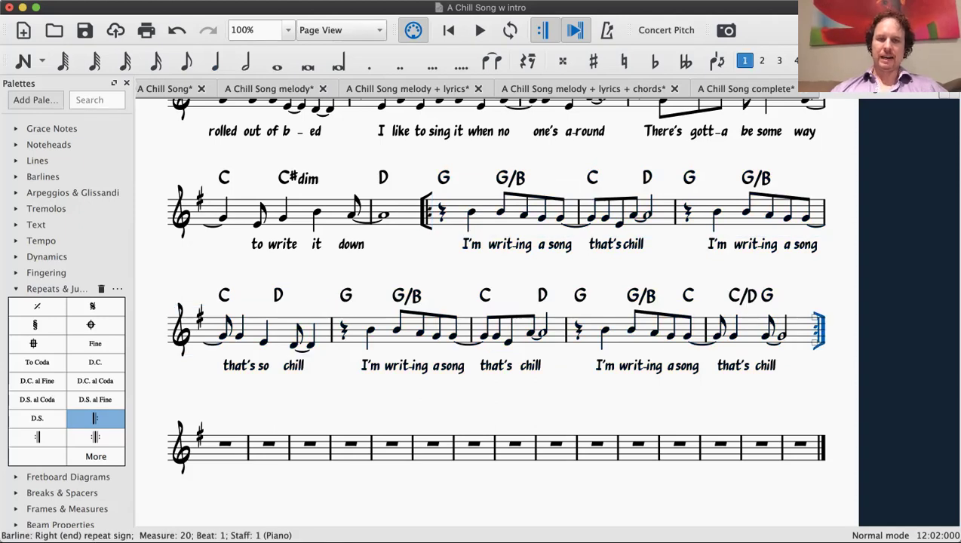
left_click(425, 211)
key("Escape")
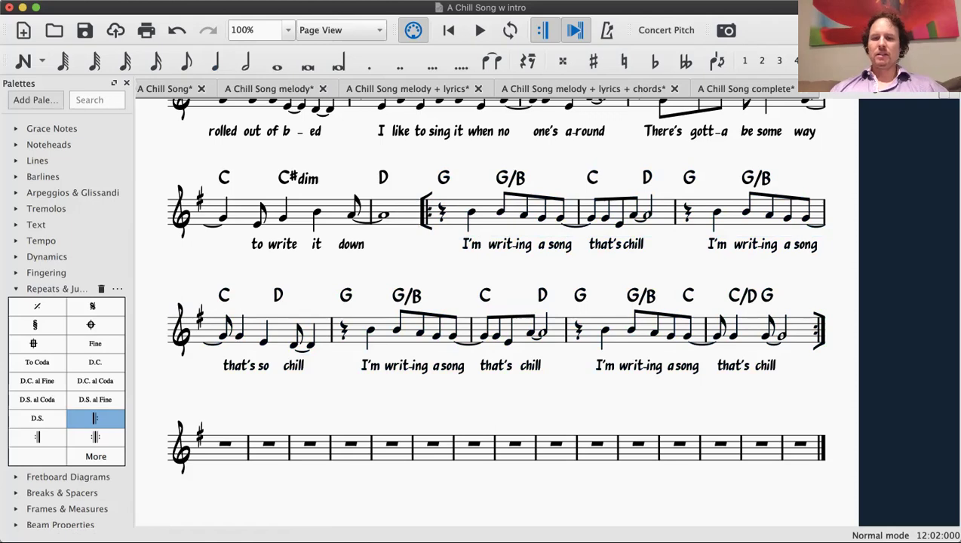
scroll(510, 311, "up", 2)
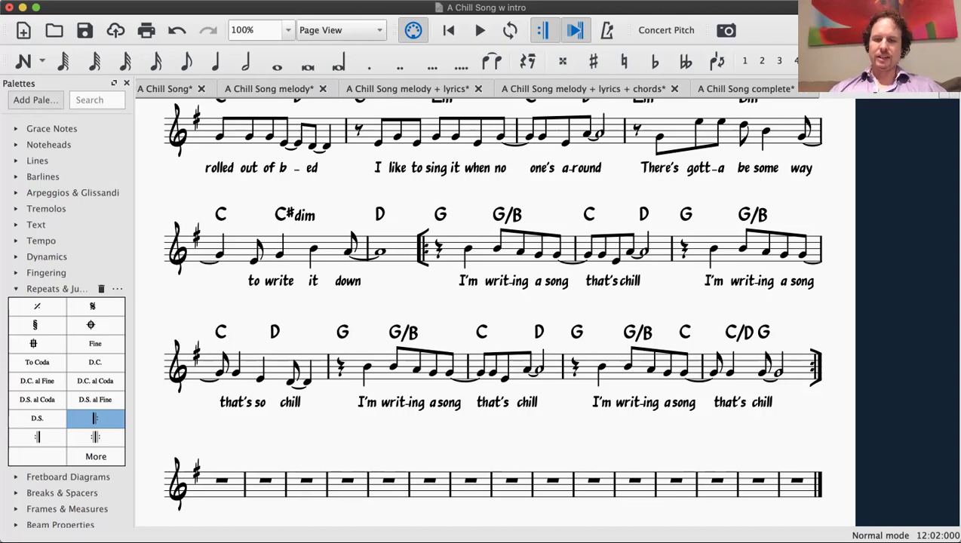
left_click(602, 367)
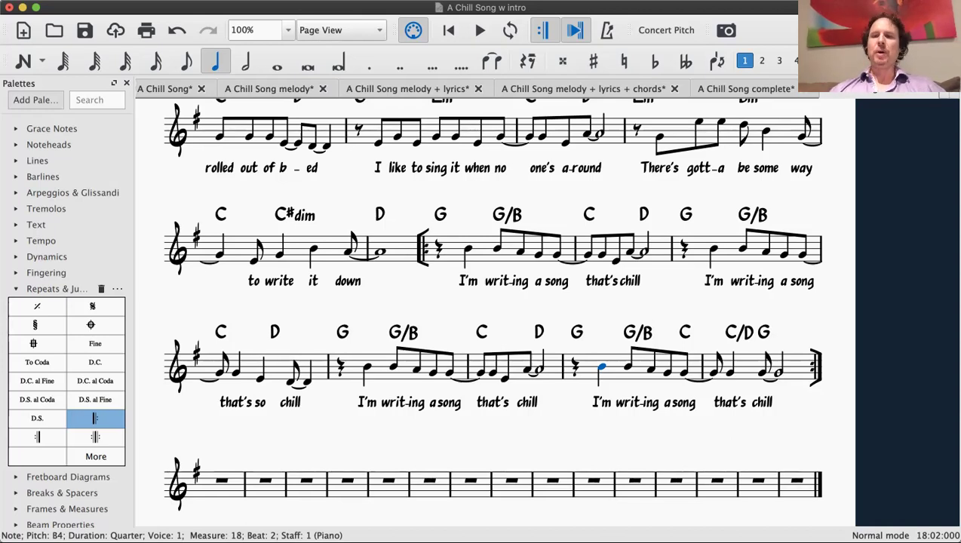
key("Escape")
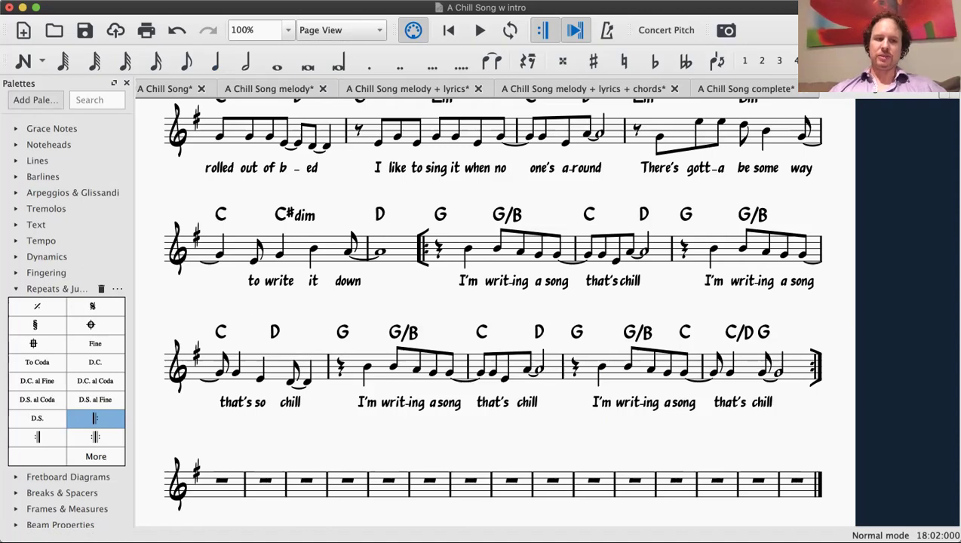
Add a first ending (Prima volta) over measure 19, the last chorus measure before the end repeat sign.
scroll(15, 177, "up", 1)
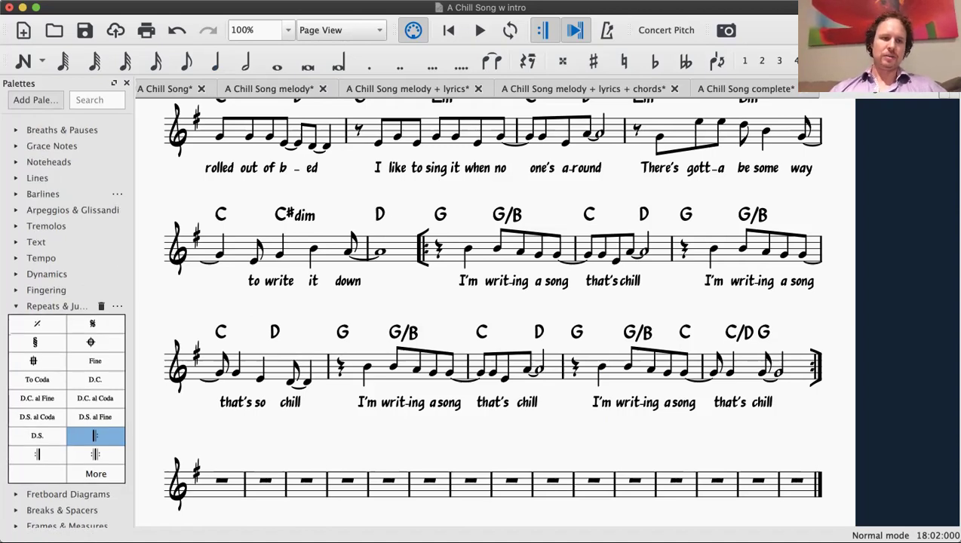
left_click(15, 178)
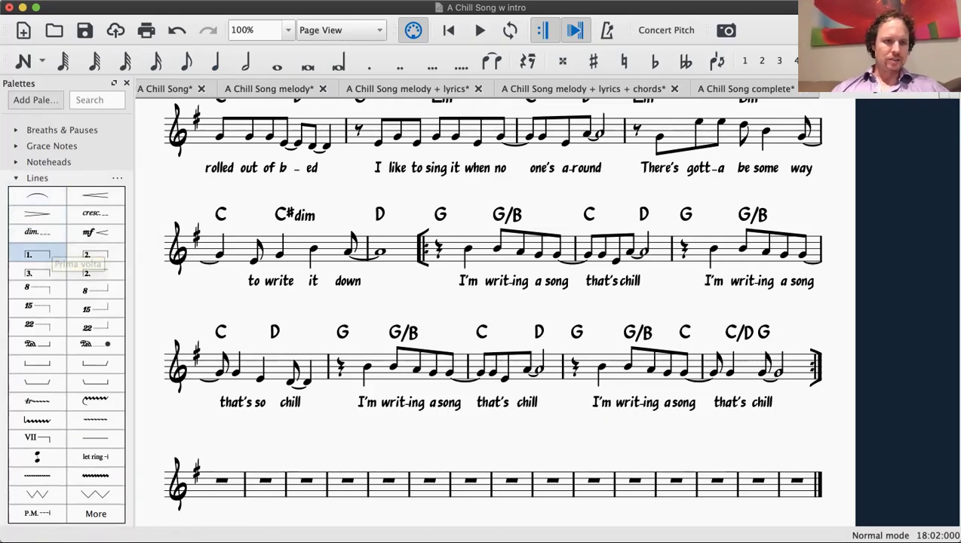
scroll(38, 242, "down", 1)
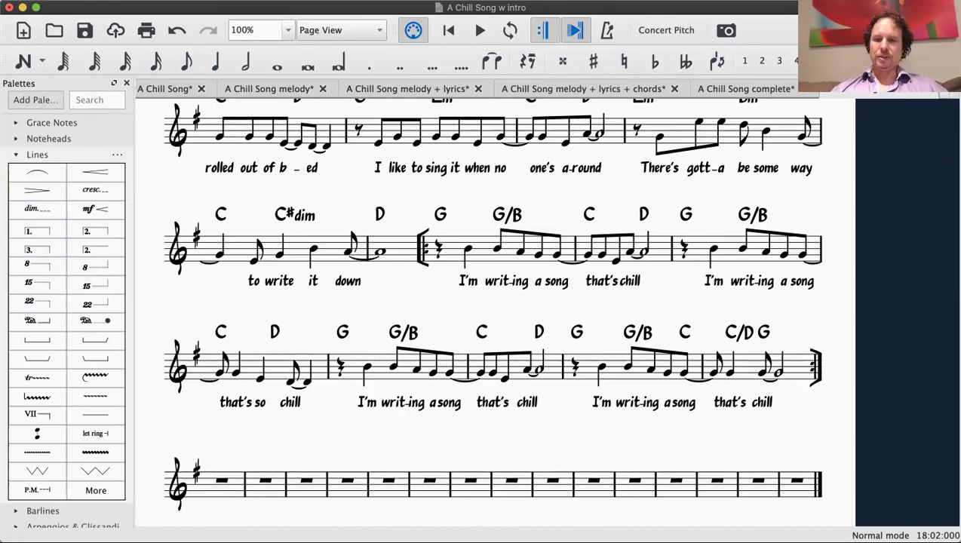
left_click(745, 355)
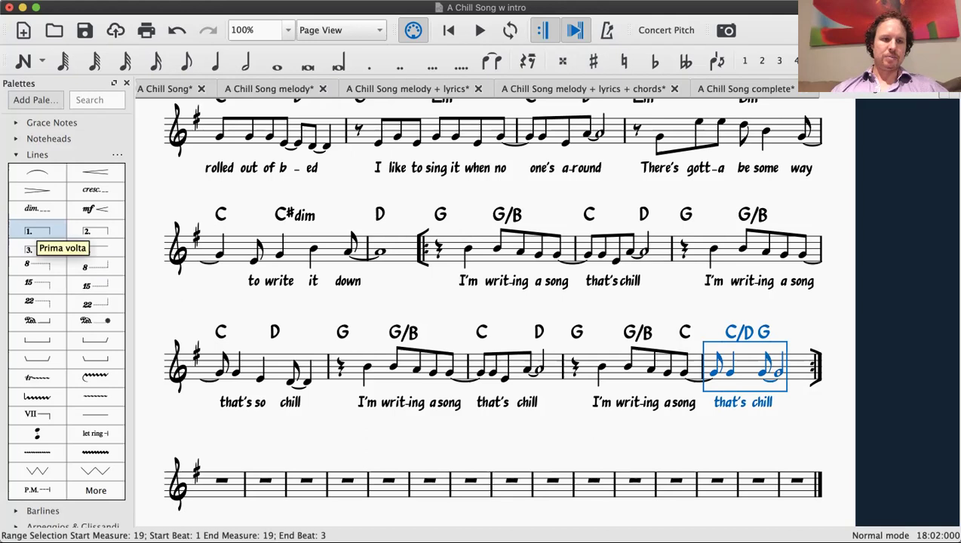
left_click(34, 234)
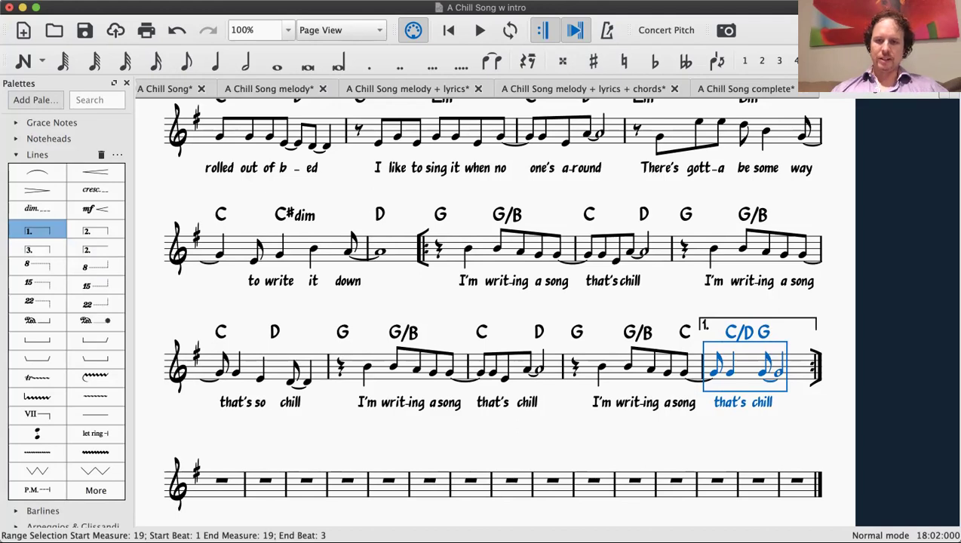
key("Escape")
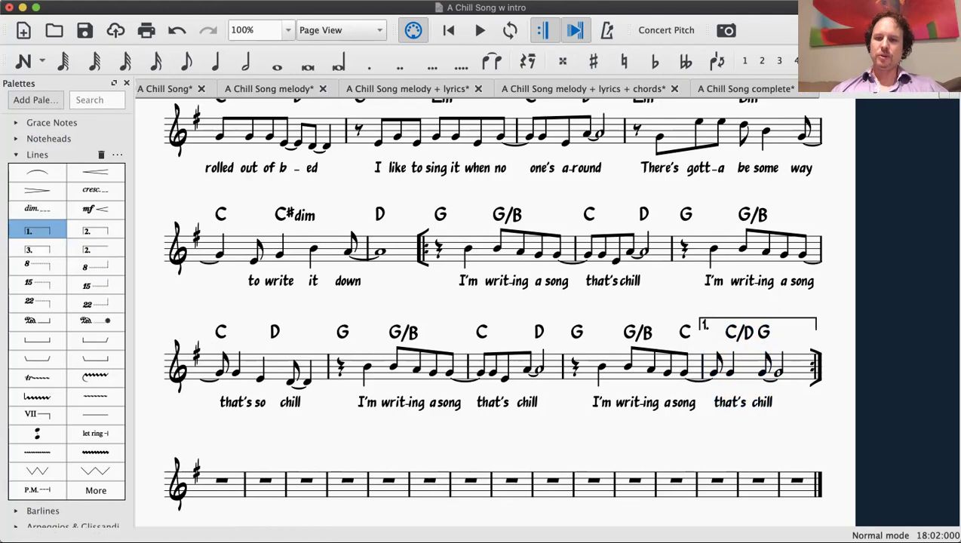
Trace the first pass of the chorus by selecting measures 12 to 19, including the measure under the first ending.
left_click(483, 261)
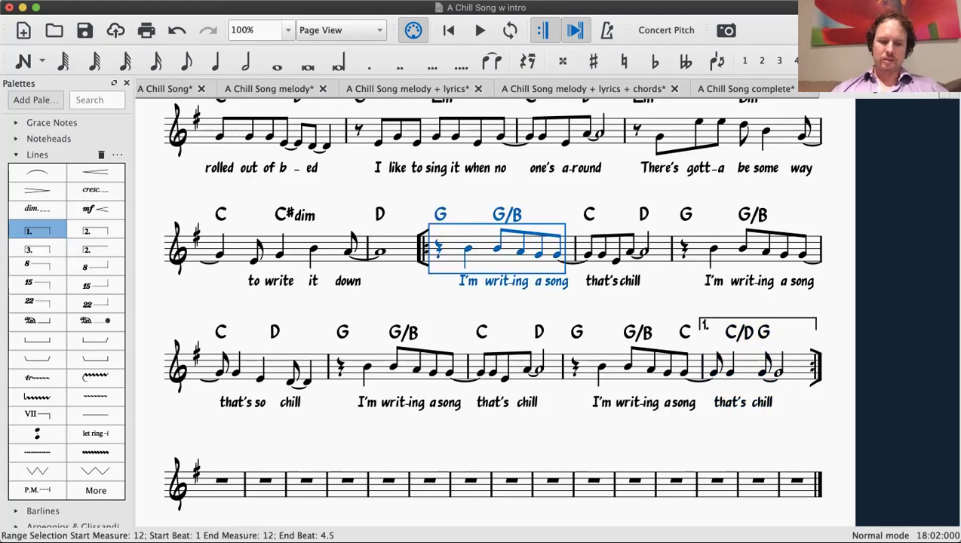
left_click(765, 368, "shift")
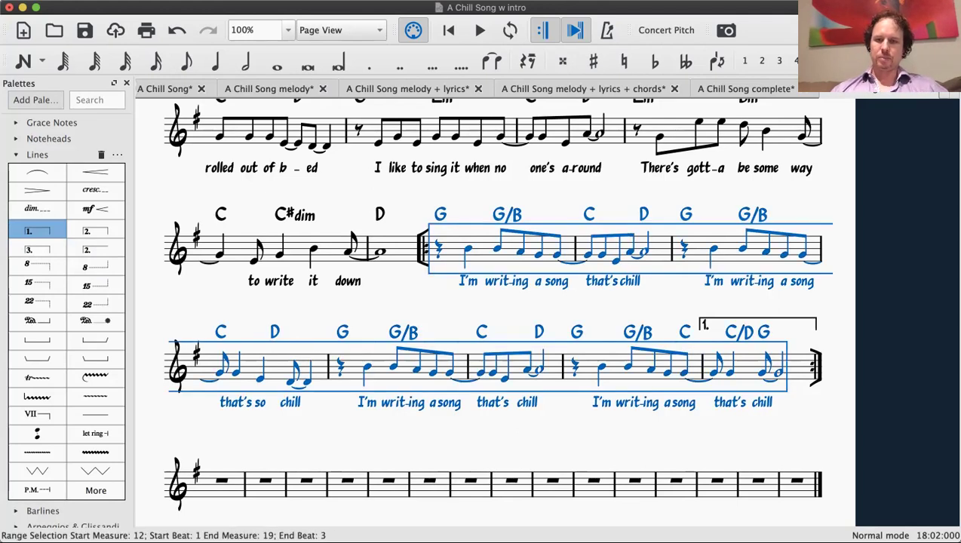
key("Escape")
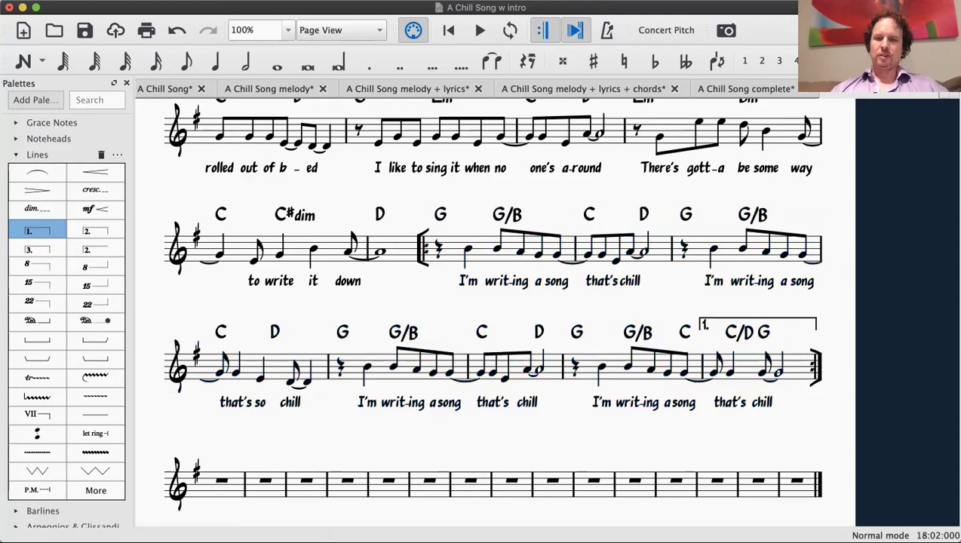
left_click(747, 375)
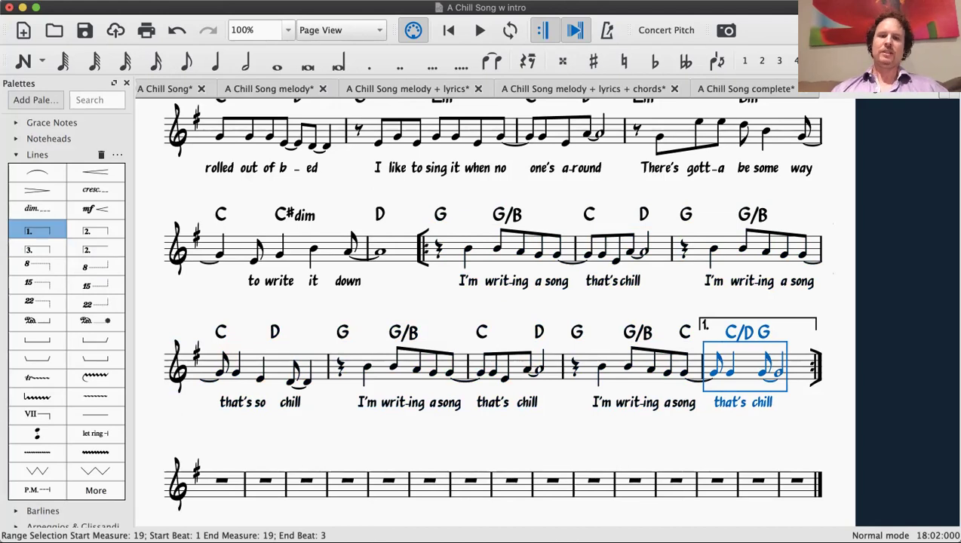
key("Escape")
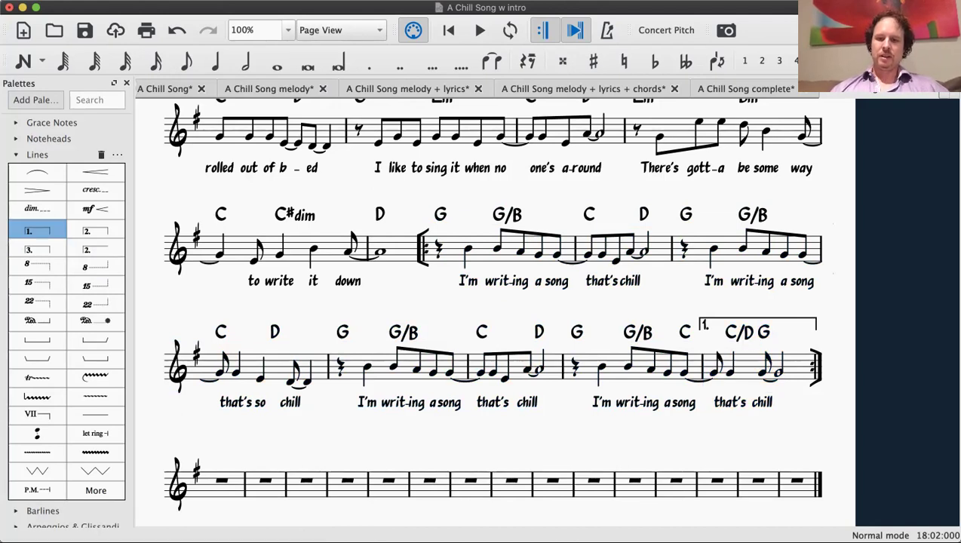
Add an open-ended second ending (2.) over the first empty measure after the chorus's end repeat sign.
scroll(490, 301, "down", 2)
scroll(490, 302, "down", 1)
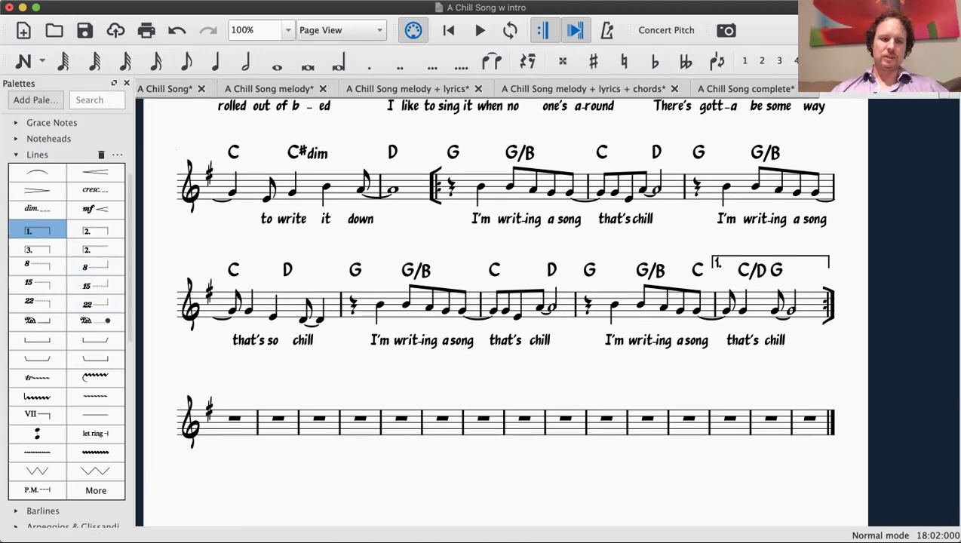
left_click(238, 421)
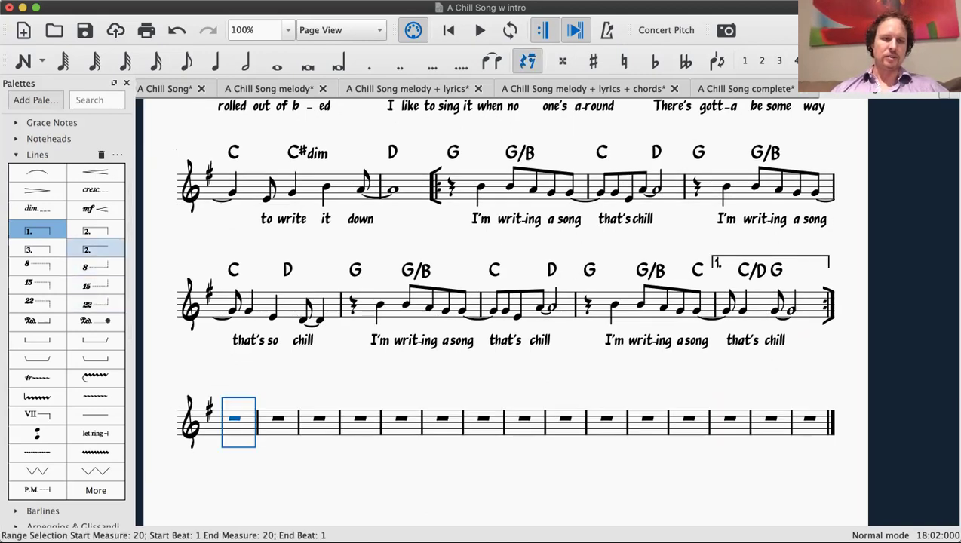
left_click(95, 249)
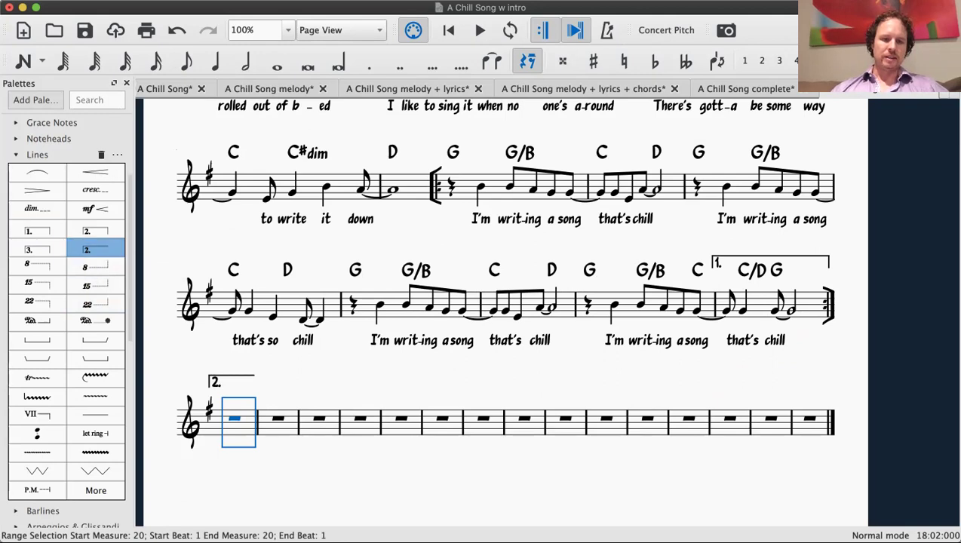
key("Escape")
Trace the second pass of the chorus by selecting measures 12 to 18, then the empty measure under the second ending.
scroll(505, 302, "up", 1)
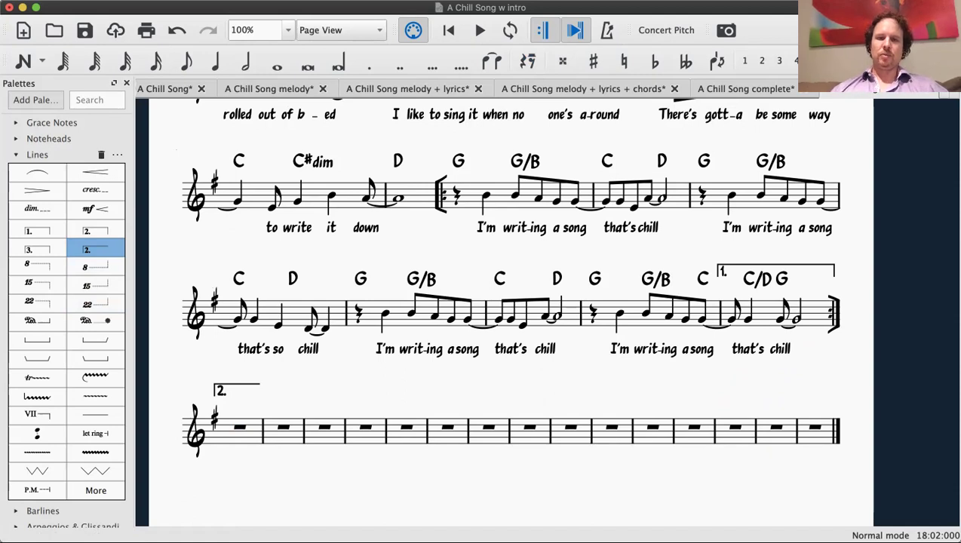
left_click(472, 201)
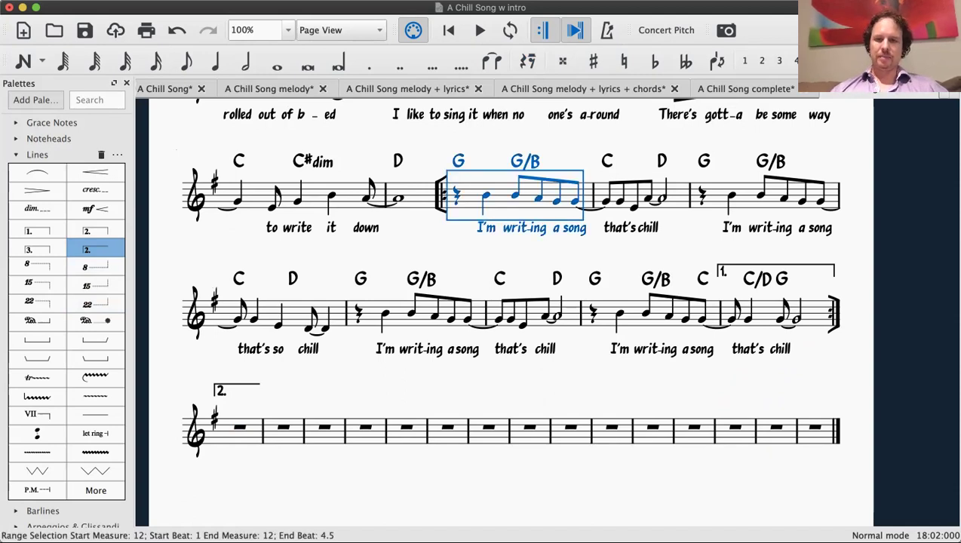
left_click(679, 313, "shift")
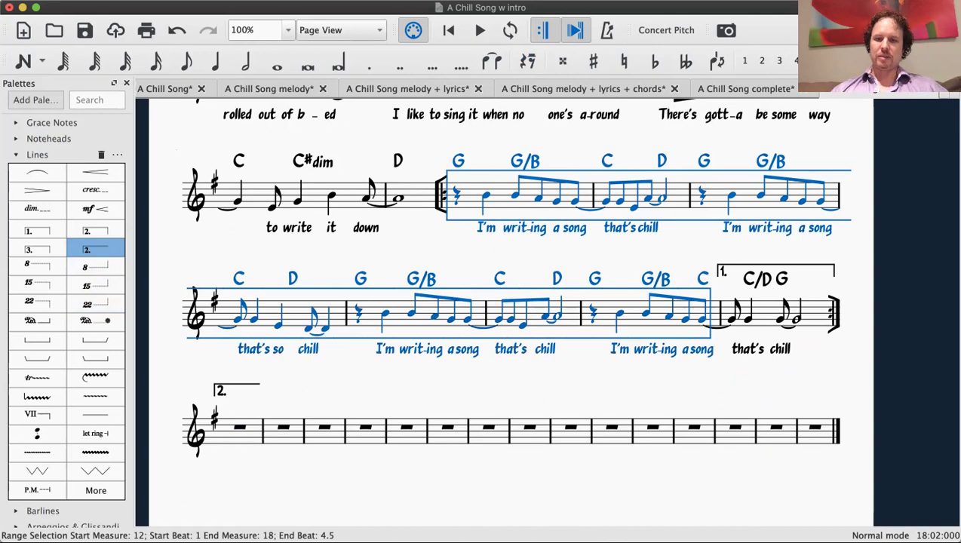
left_click(765, 313)
left_click(471, 201)
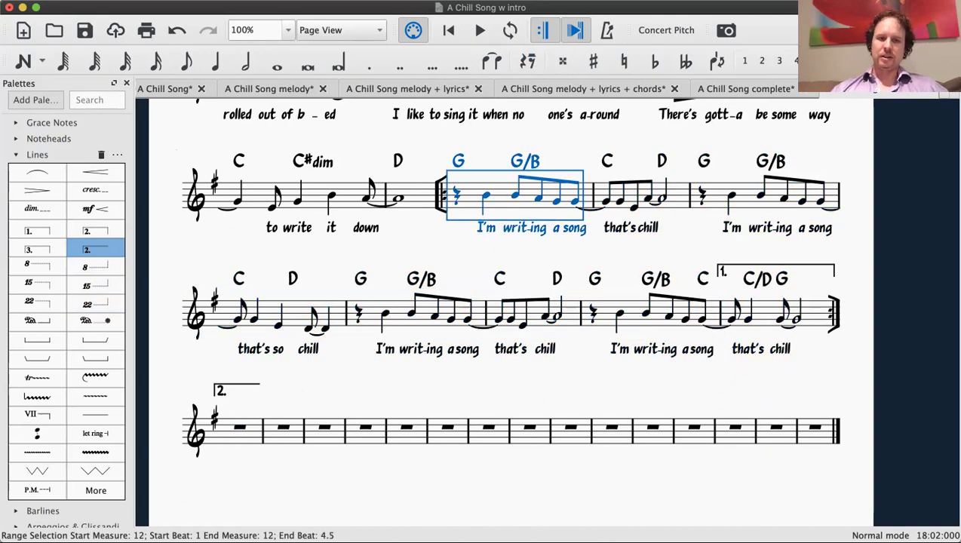
left_click(240, 427)
left_click(244, 441)
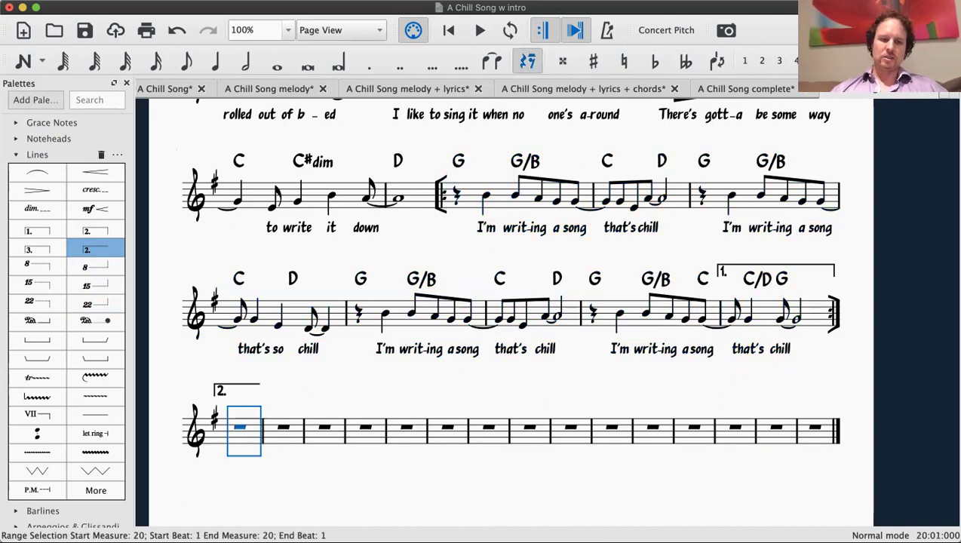
Retrace the chorus repeat by selecting measures 12 to 18, skipping the first ending, and selecting measure 20 under the second ending.
left_click(483, 197)
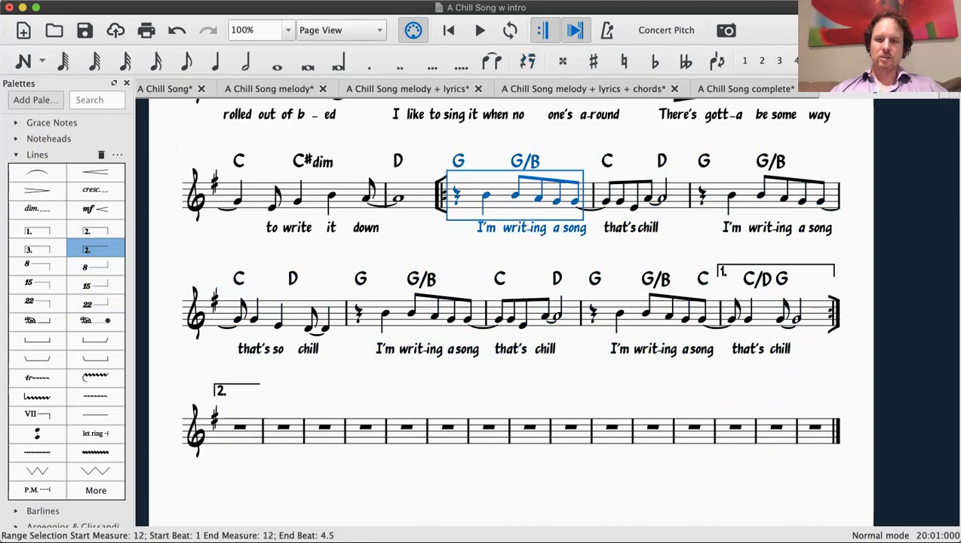
left_click(653, 314, "shift")
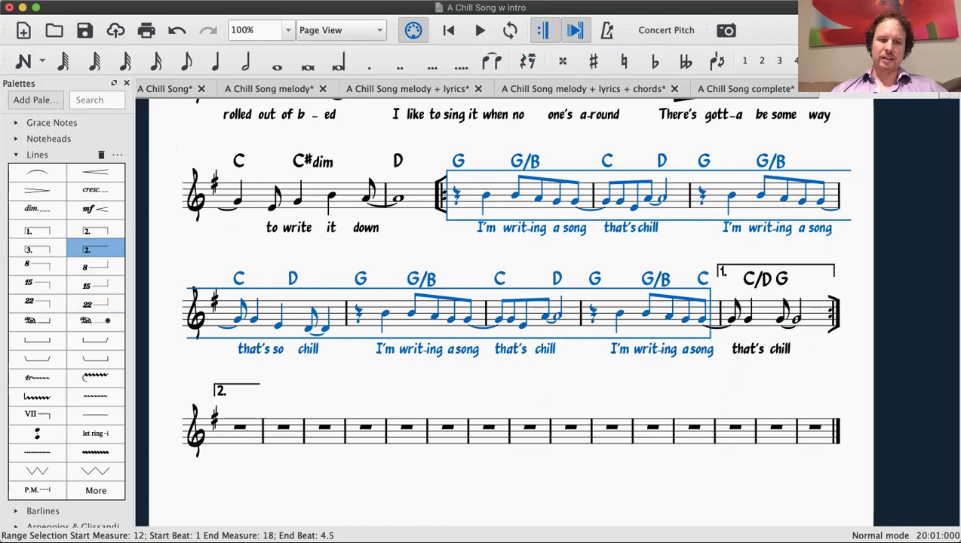
key("Escape")
left_click(244, 430)
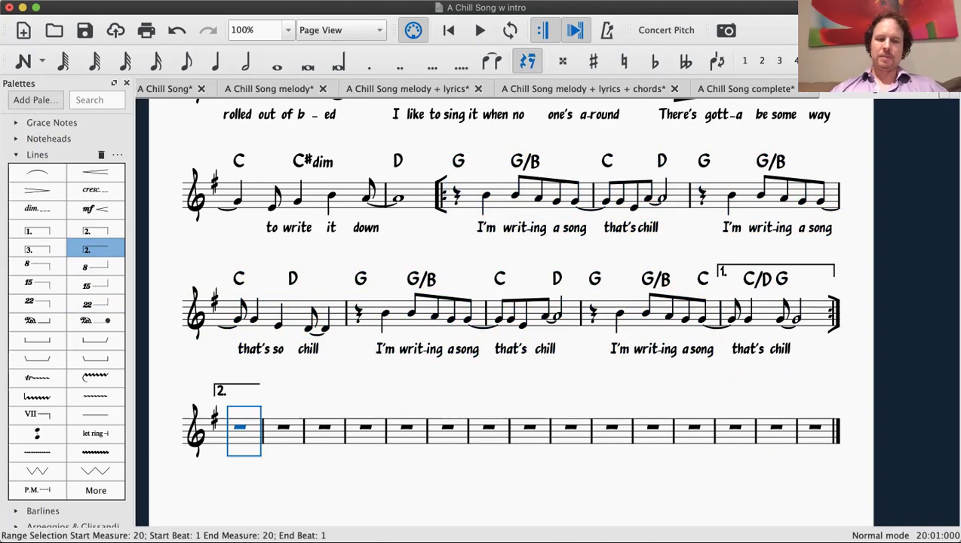
key("Escape")
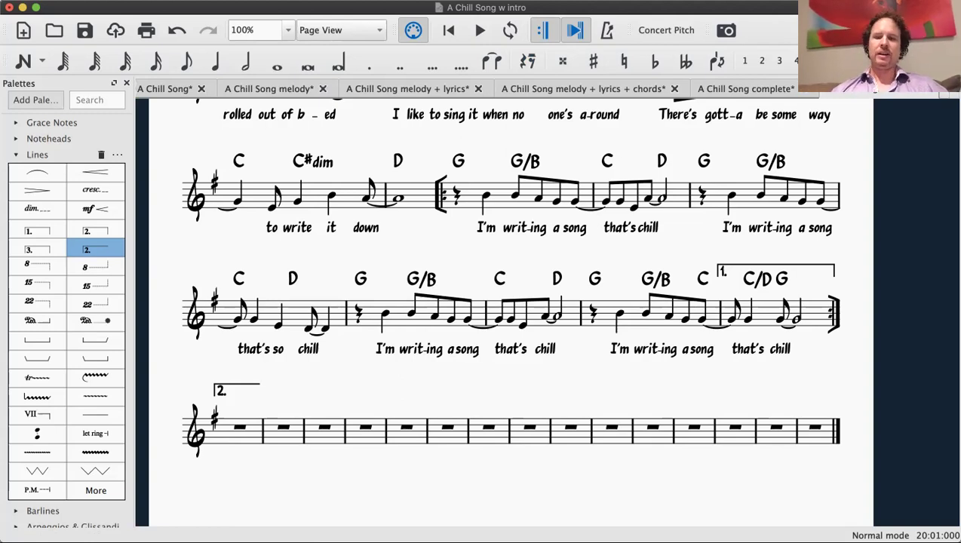
Open the recent score "A Chill Song w intro + repeats.mscz" and bring its first and second endings into view.
scroll(511, 311, "up", 3)
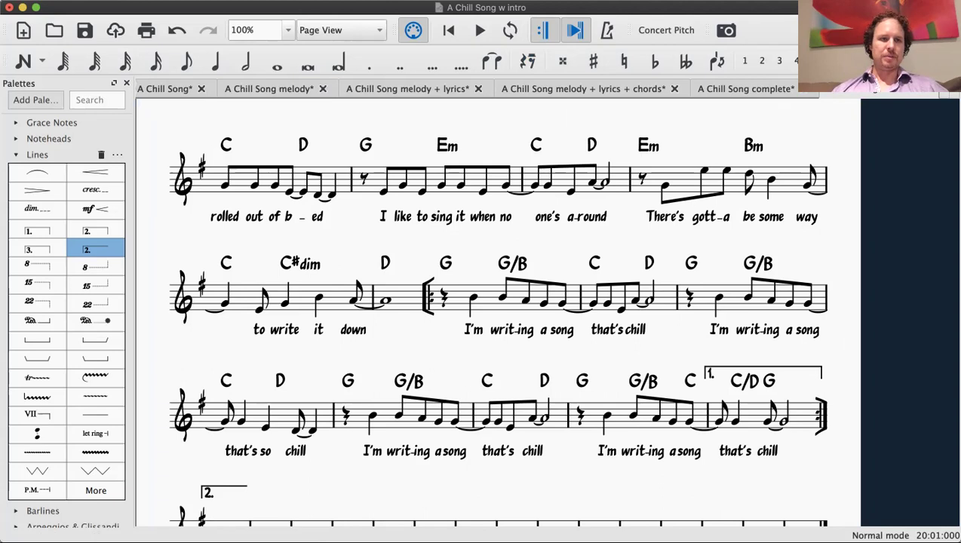
left_click(110, 0)
mouse_move(135, 46)
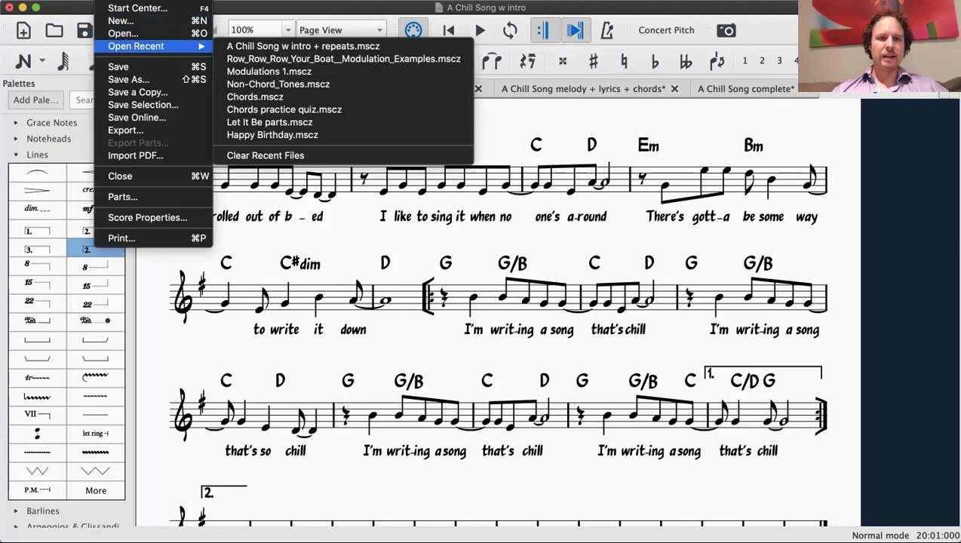
left_click(303, 46)
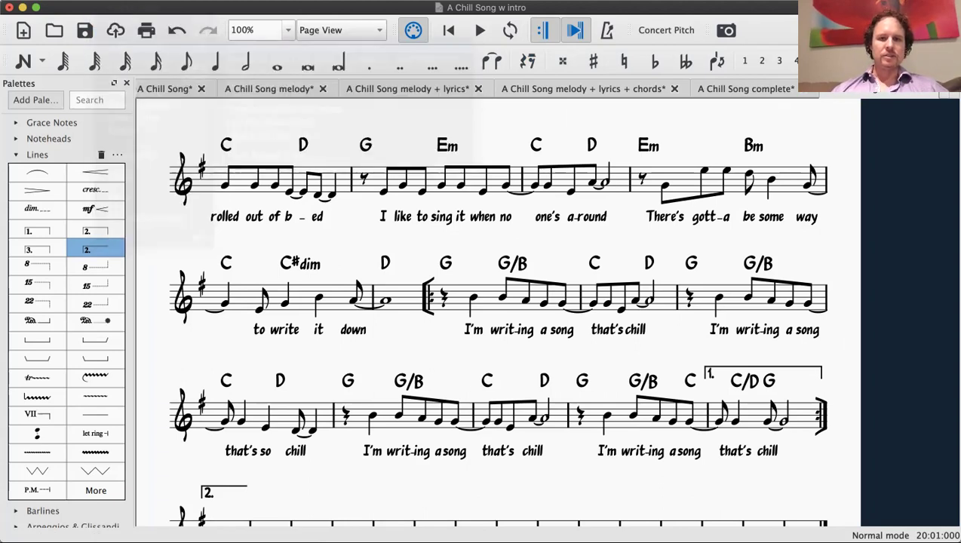
scroll(480, 310, "down", 5)
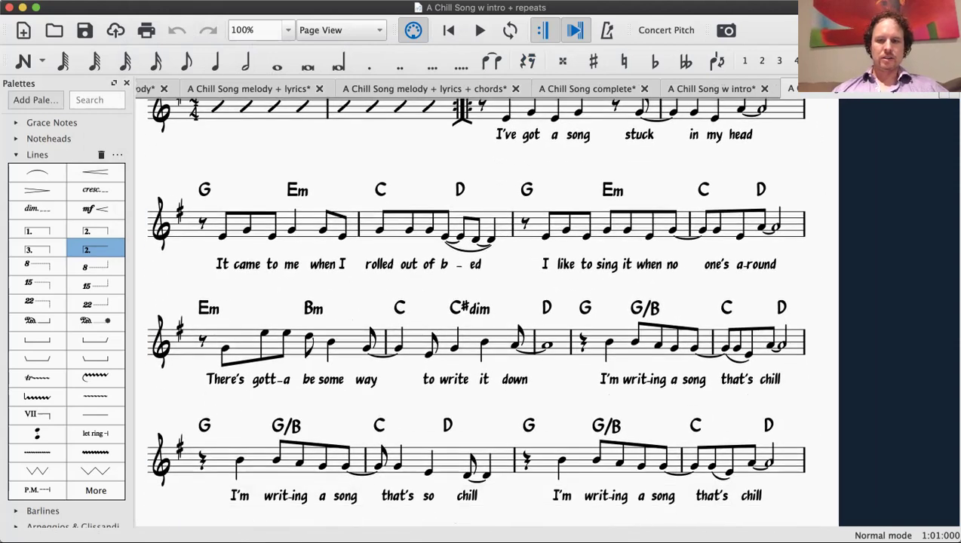
scroll(481, 309, "down", 3)
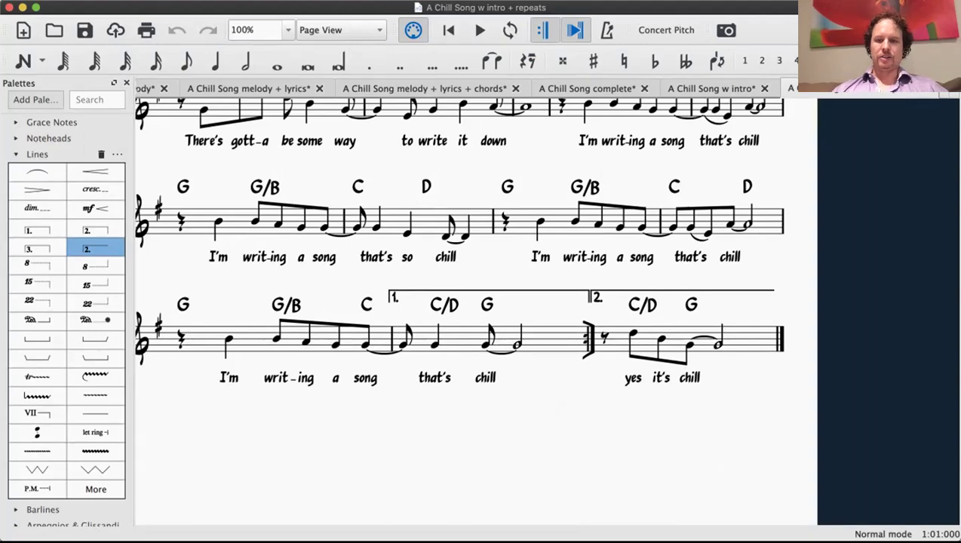
Examine the completed second ending by selecting its measure with the lyrics "yes it's chill".
left_click(664, 332)
key("Escape")
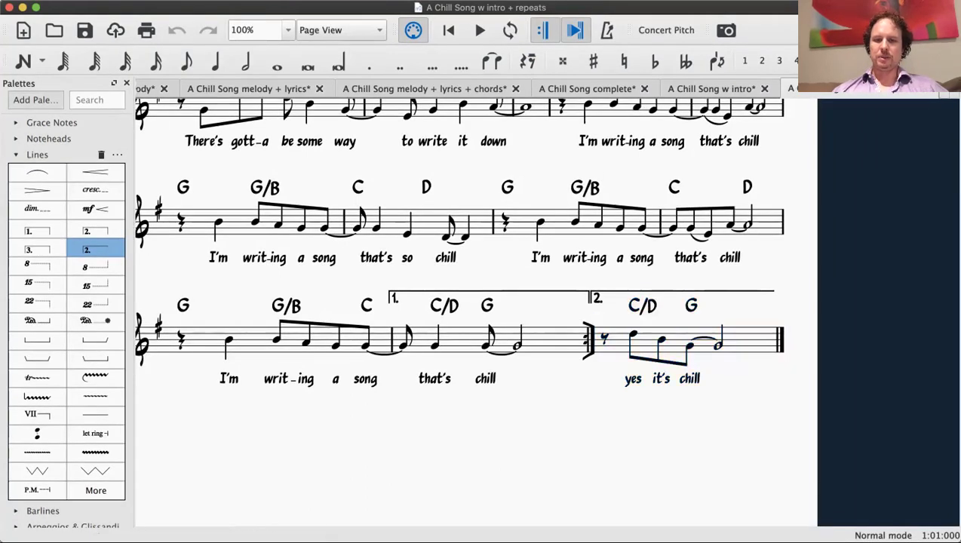
left_click(683, 332)
key("Escape")
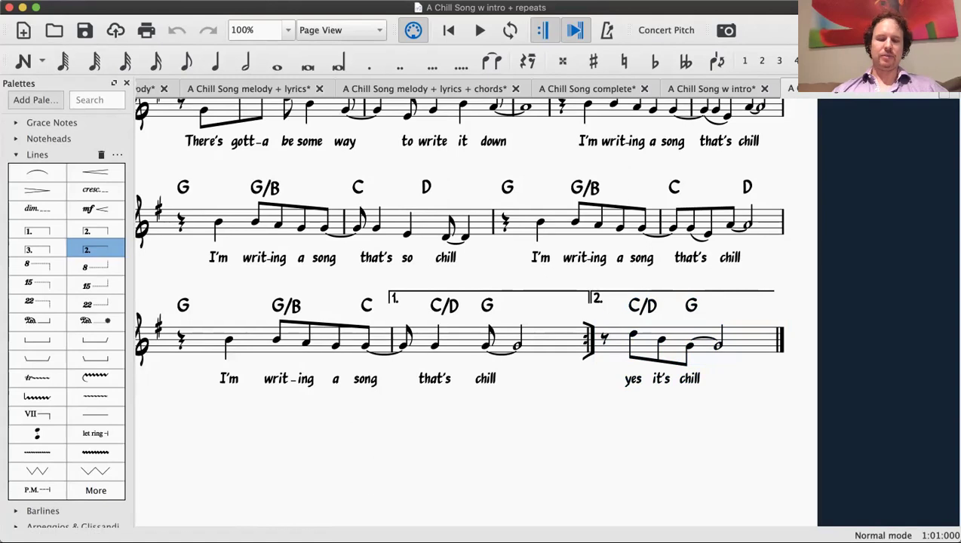
left_click(672, 335)
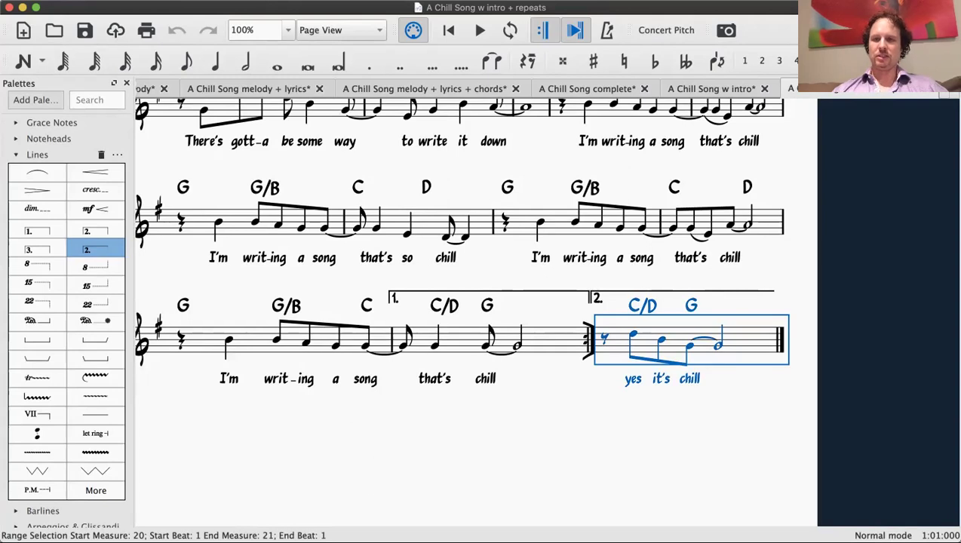
In the "A Chill Song w intro" score, remove all empty measures after the second ending, from measure 21 to the end.
key("ctrl+shift+Tab")
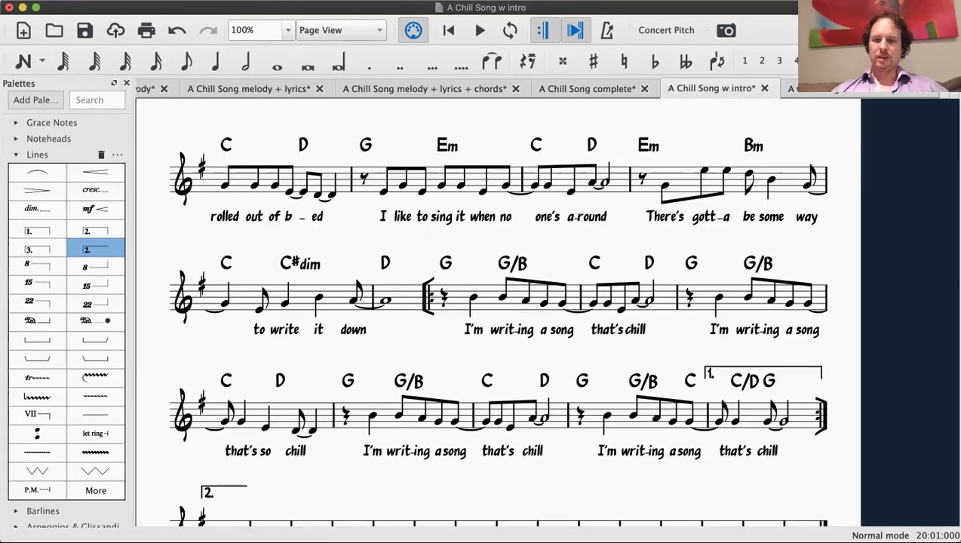
scroll(494, 309, "down", 5)
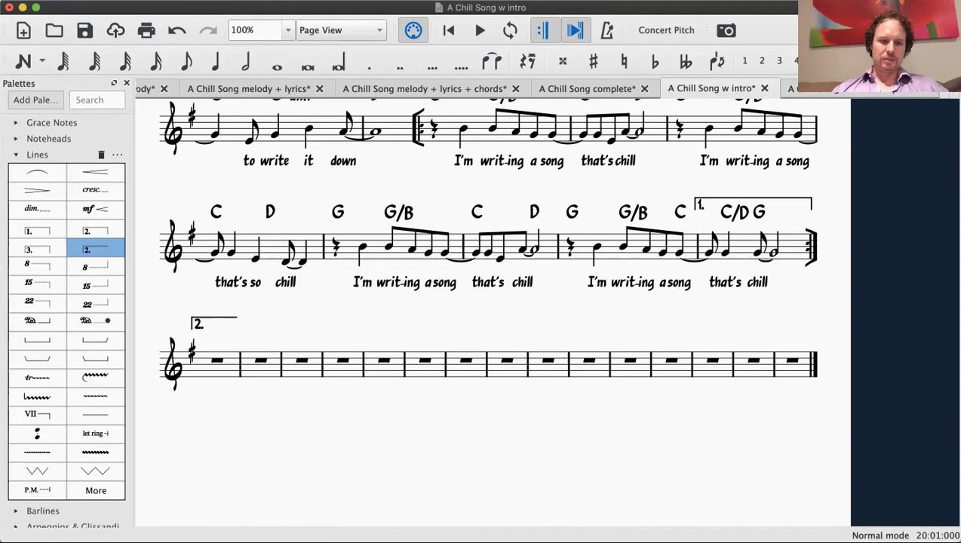
left_click(259, 365)
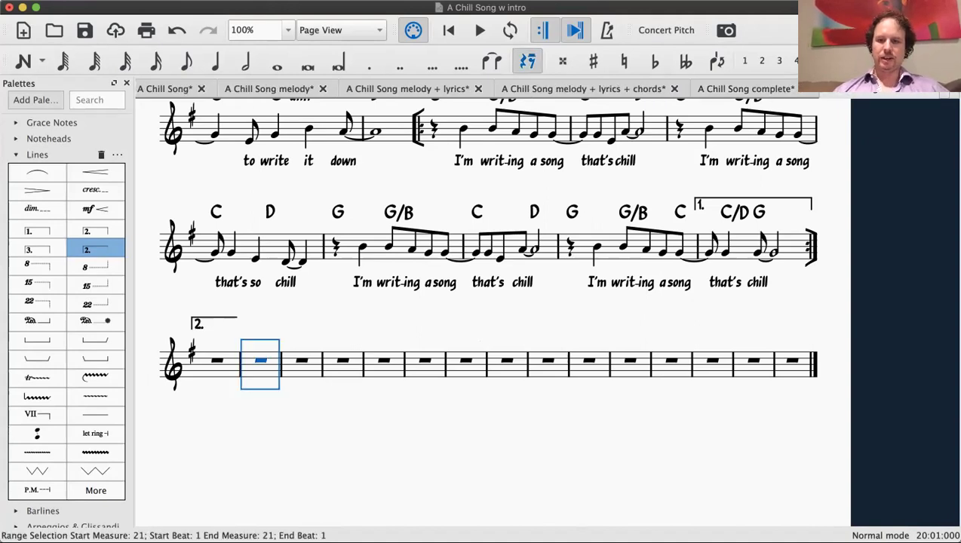
key("ctrl+shift+End")
right_click(719, 153)
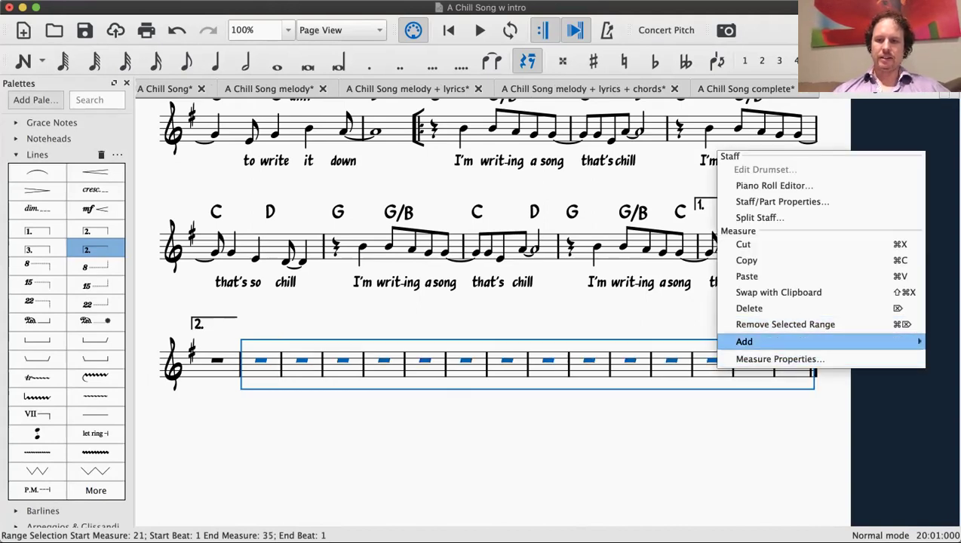
left_click(785, 324)
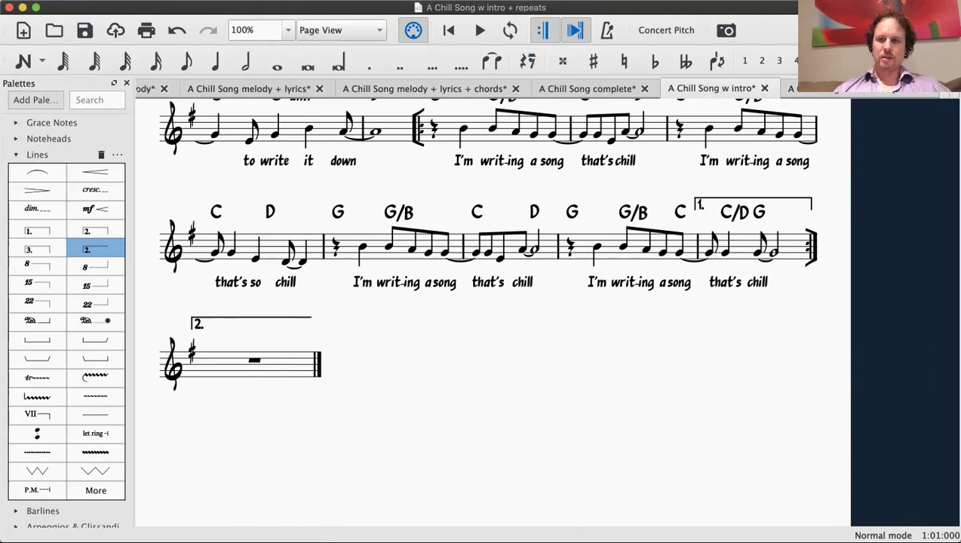
Switch back to the "A Chill Song w intro + repeats" score and examine the Fine marking among the Repeats & Jumps symbols.
key("Escape")
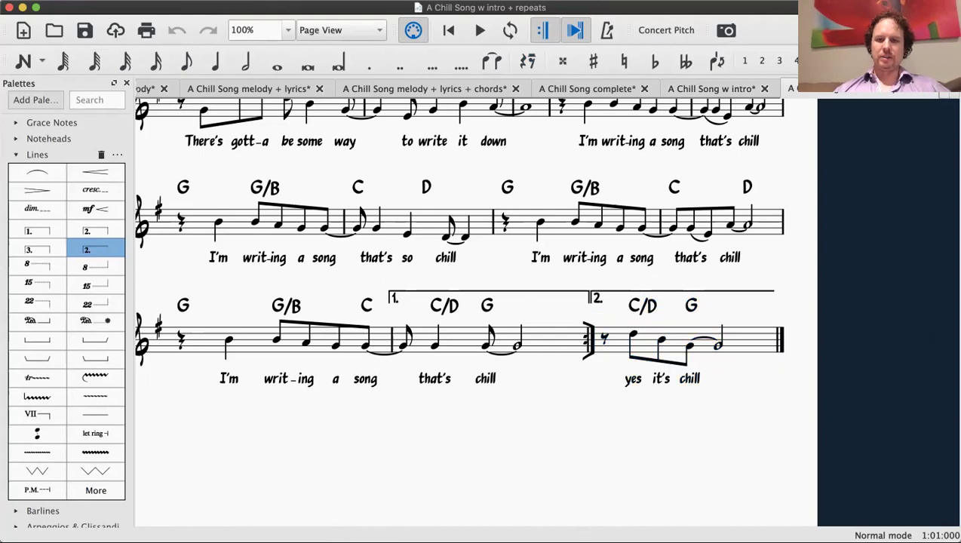
left_click(16, 155)
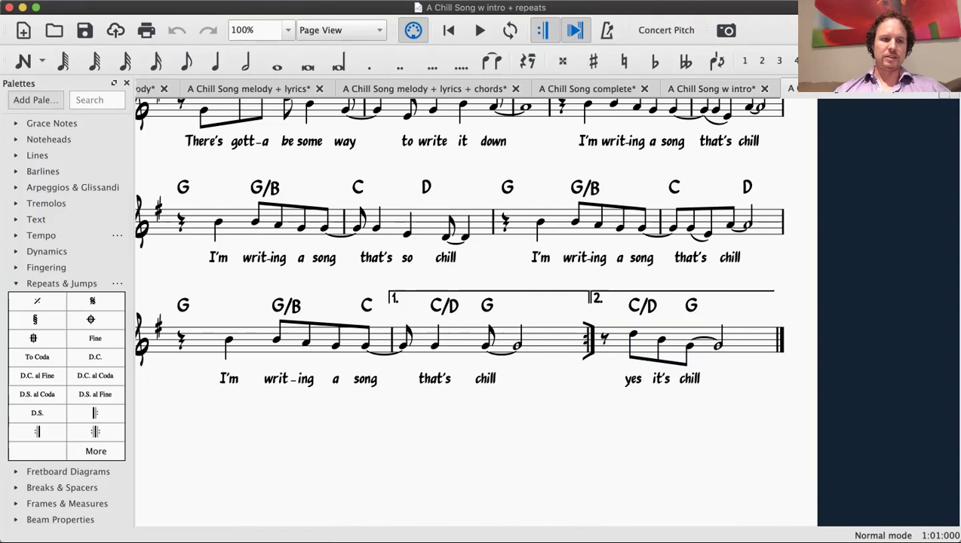
left_click(95, 338)
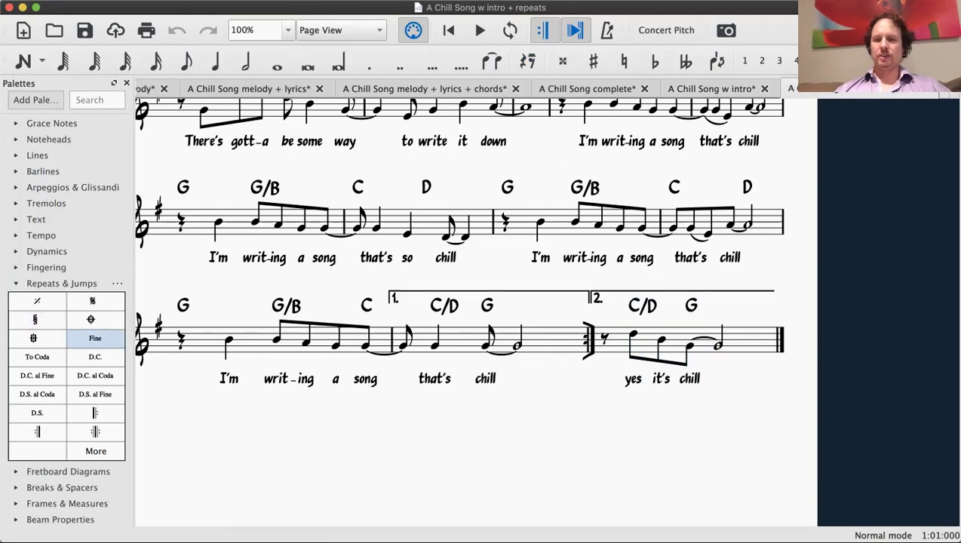